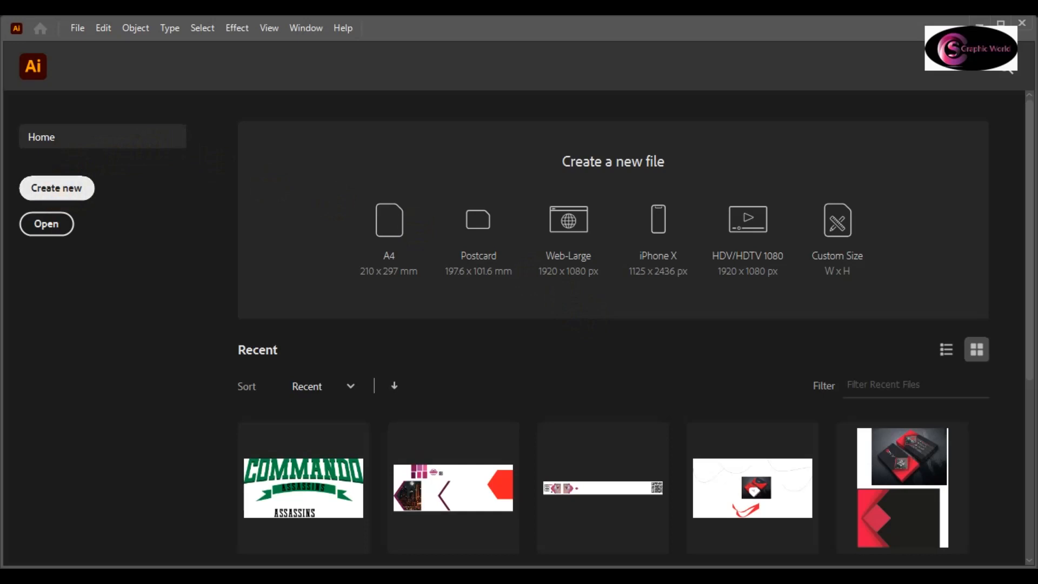
Start a new Art & Illustration document and name it "Blend sweet flower".
{"action": "left_click", "coordinate": [460, 56]}
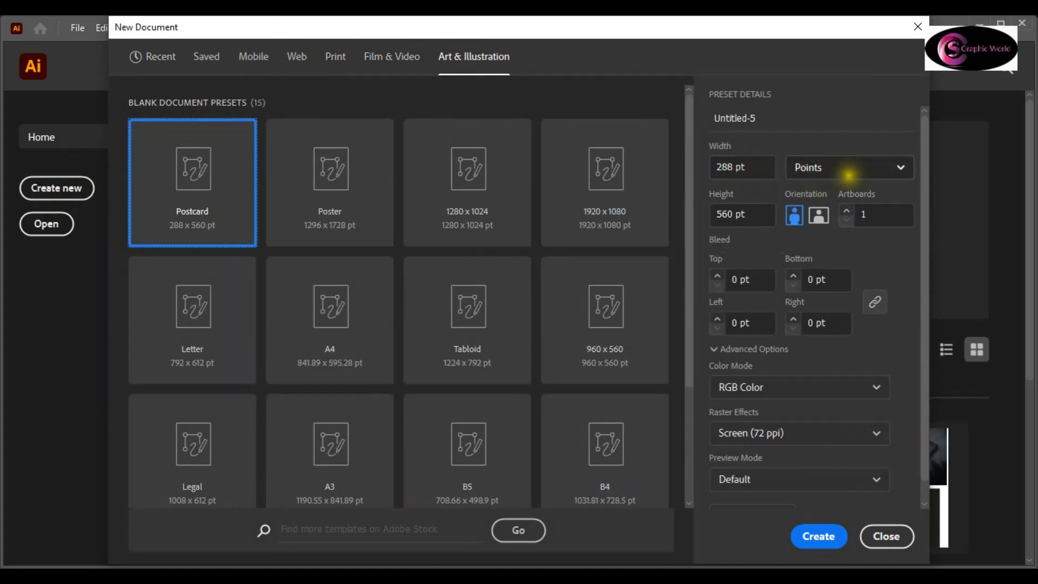
{"action": "left_click", "coordinate": [762, 117]}
{"action": "left_click_drag", "start_coordinate": [762, 117], "coordinate": [648, 112]}
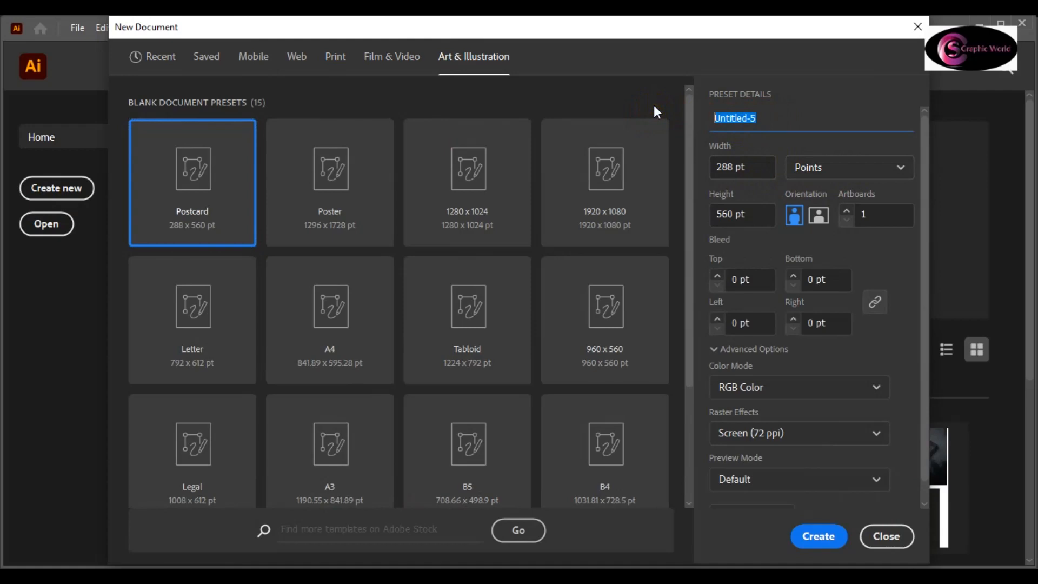
{"action": "type", "text": "Blend sweet flower"}
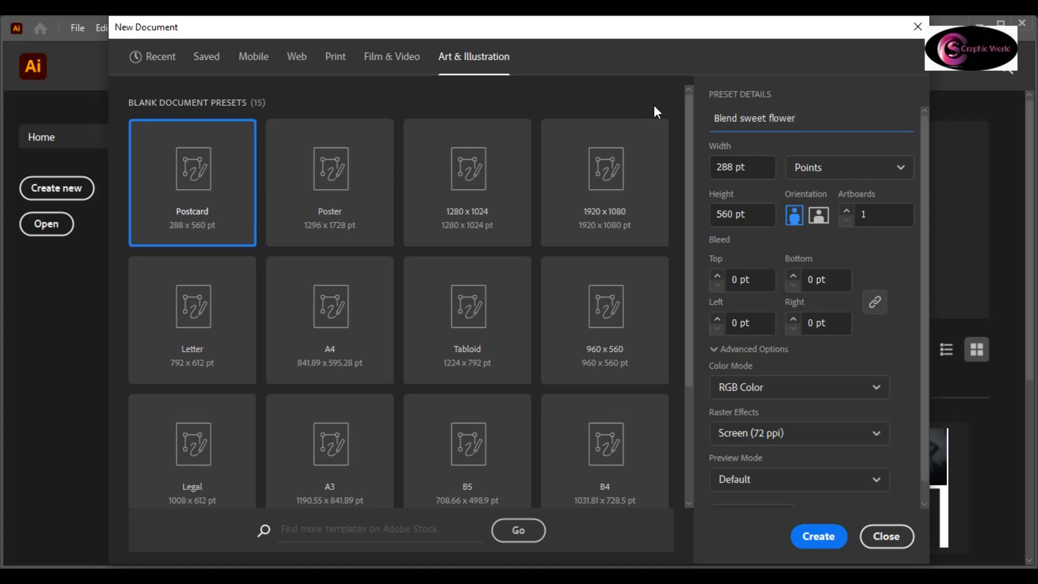
Set the document to 2000 pt wide and 2000 pt high, keep RGB Color mode, and create it.
{"action": "left_click", "coordinate": [733, 166]}
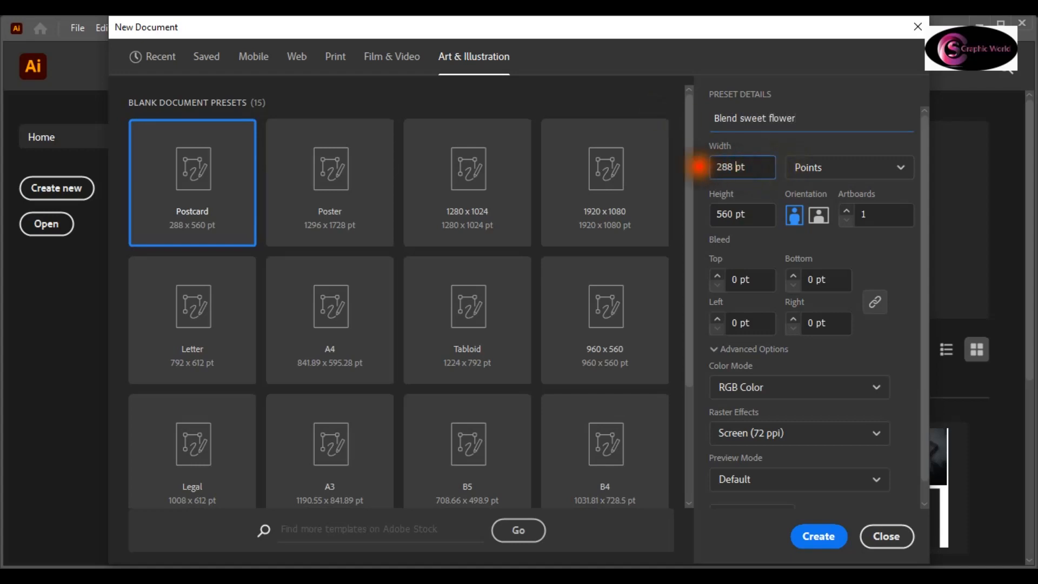
{"action": "double_click", "coordinate": [733, 167]}
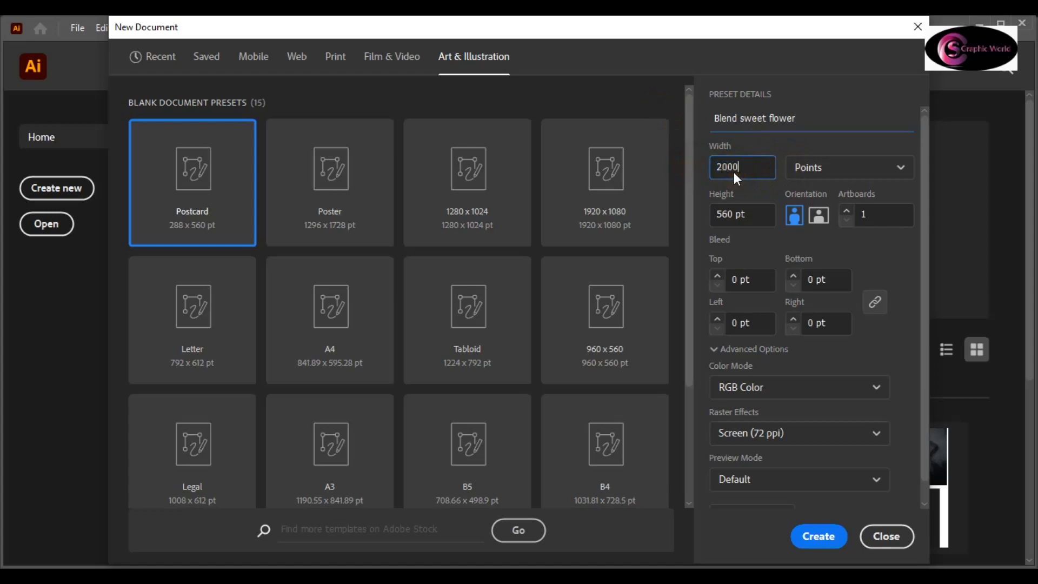
{"action": "left_click", "coordinate": [731, 214]}
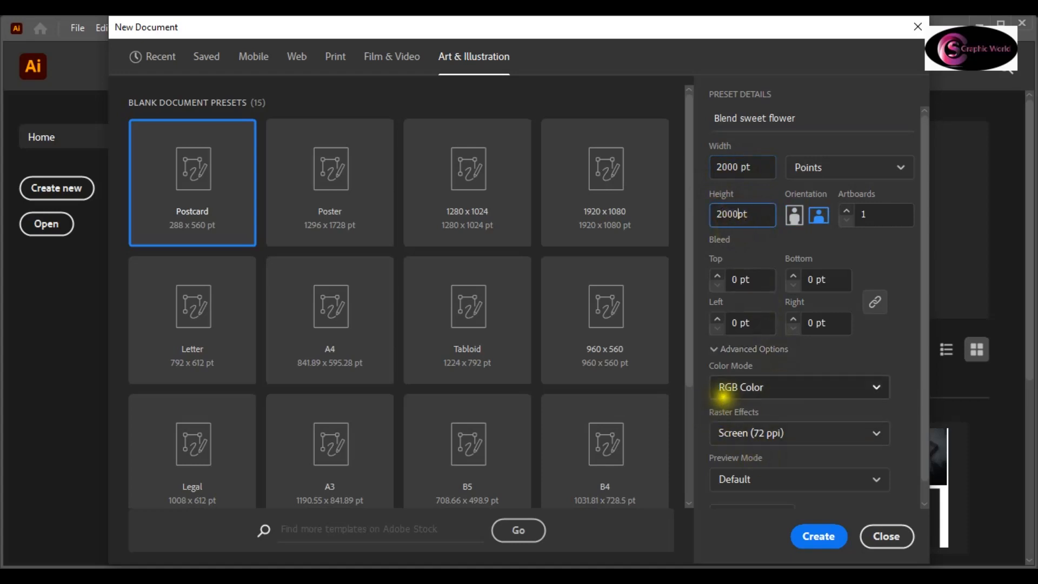
{"action": "left_click", "coordinate": [733, 394]}
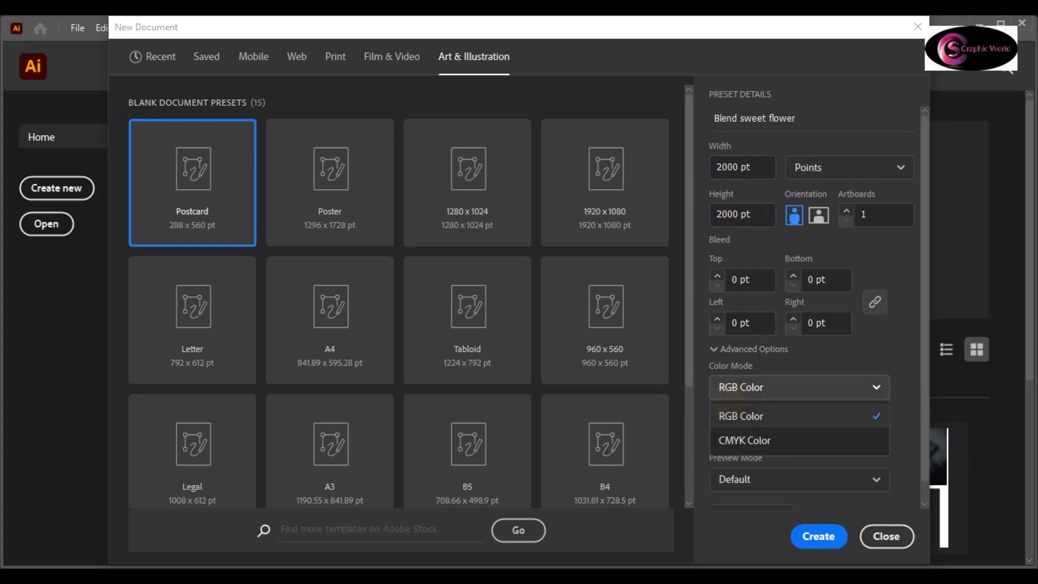
{"action": "left_click", "coordinate": [730, 396]}
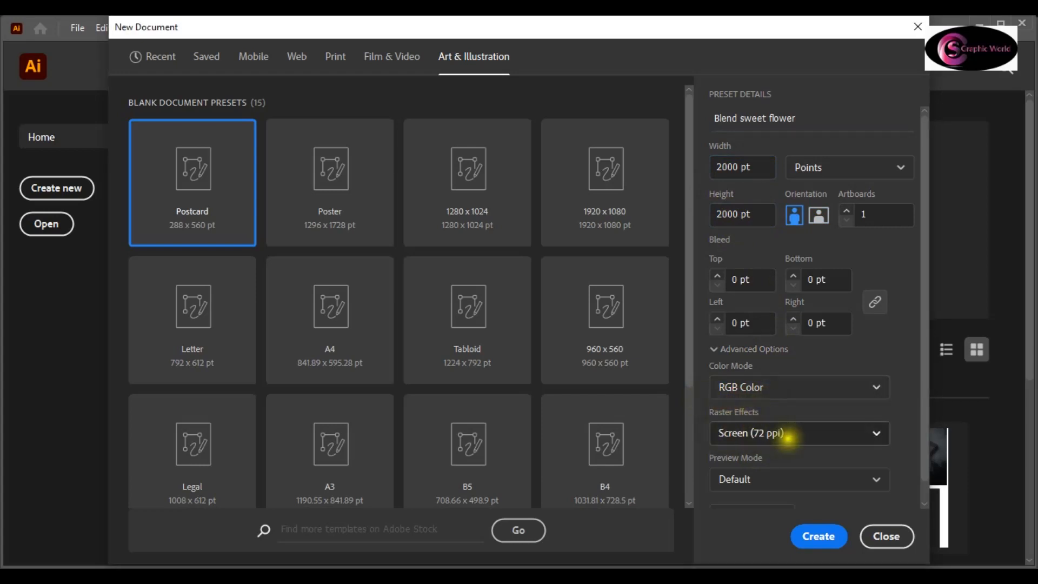
{"action": "scroll", "coordinate": [793, 412], "scroll_direction": "down", "scroll_amount": 1}
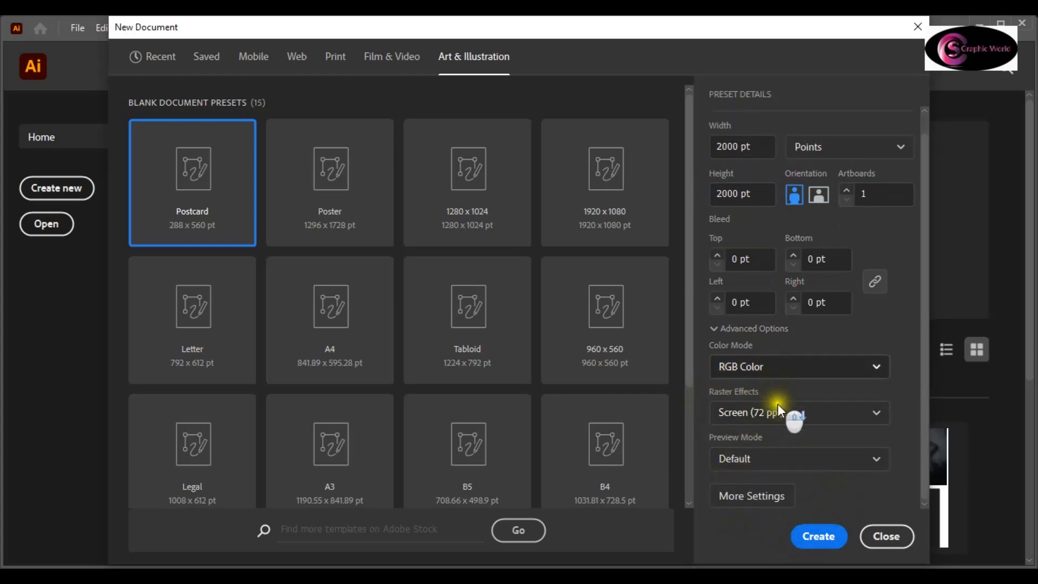
{"action": "left_click", "coordinate": [817, 536]}
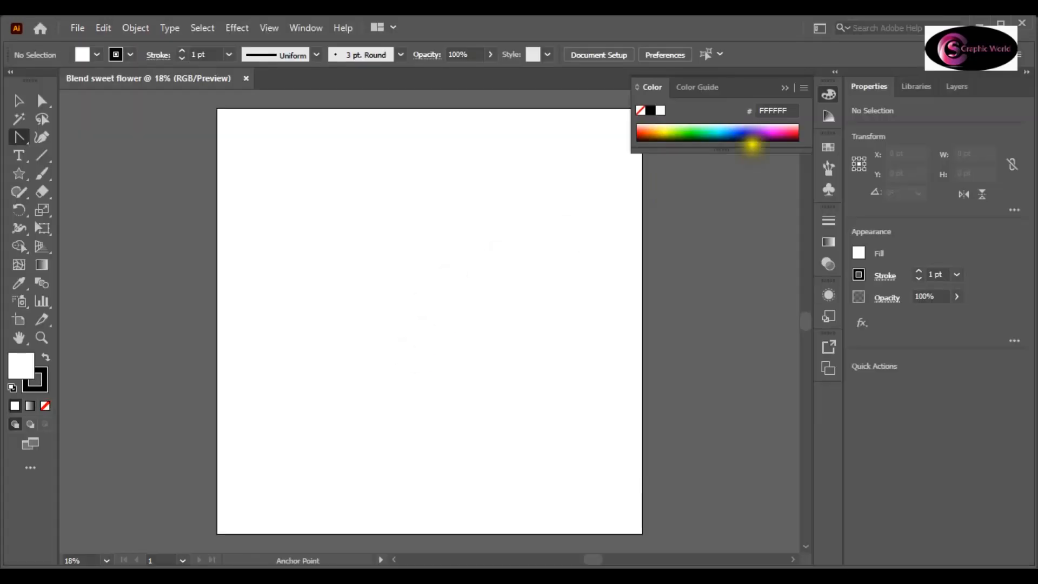
Create a 10-point star with radius 1 of 500 pt and radius 2 of 400 pt in the artboard's upper-left area.
{"action": "left_click", "coordinate": [829, 92]}
{"action": "left_click", "coordinate": [19, 173]}
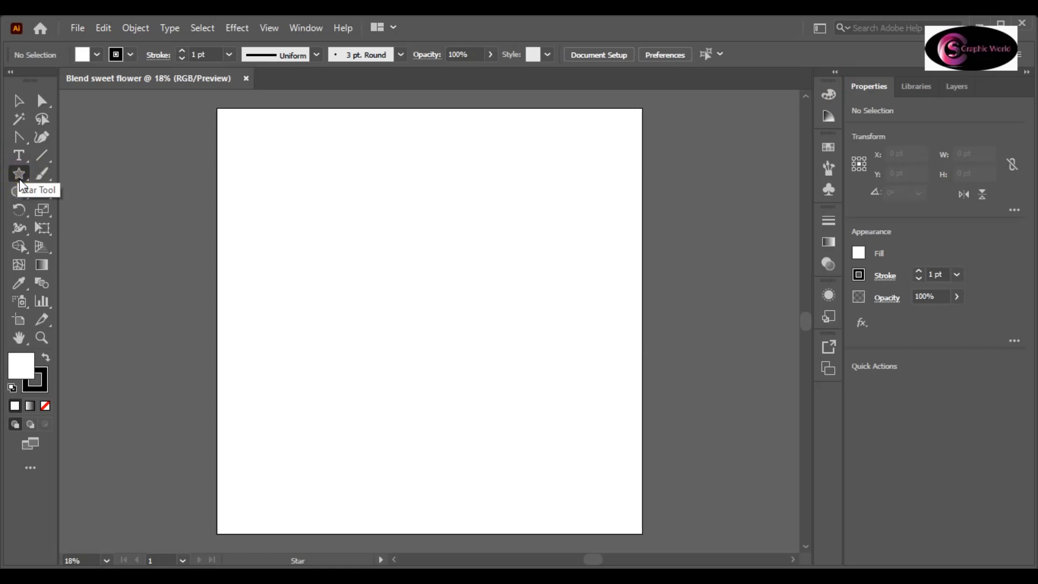
{"action": "left_click", "coordinate": [393, 269]}
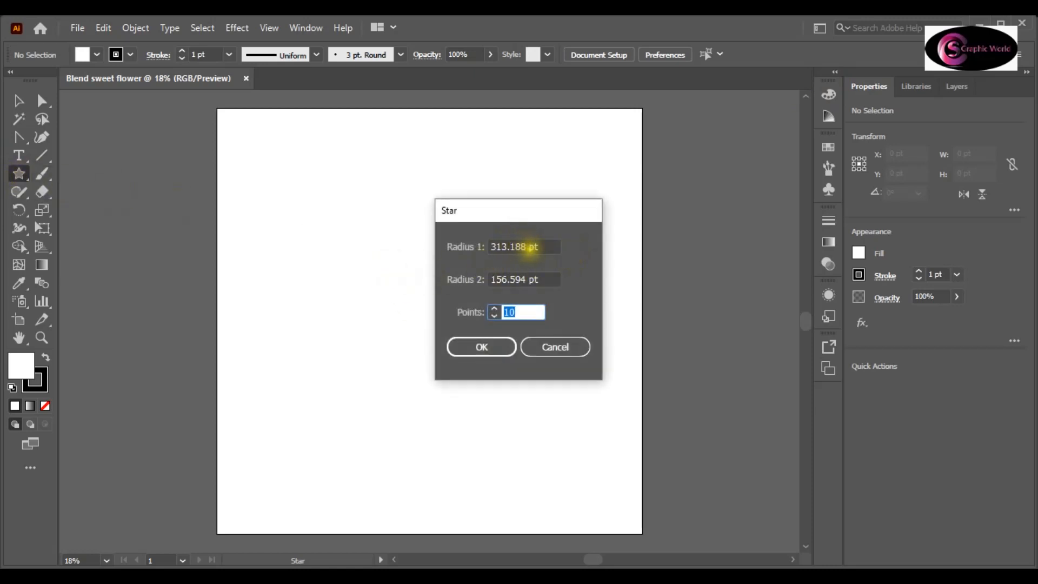
{"action": "left_click", "coordinate": [530, 247]}
{"action": "left_click_drag", "start_coordinate": [517, 247], "coordinate": [459, 246]}
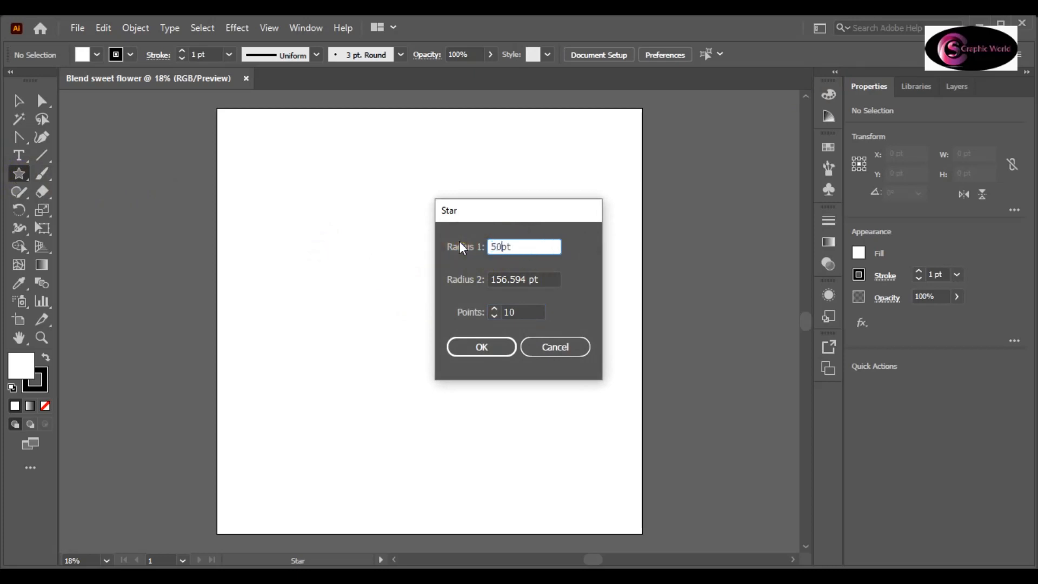
{"action": "left_click", "coordinate": [544, 278]}
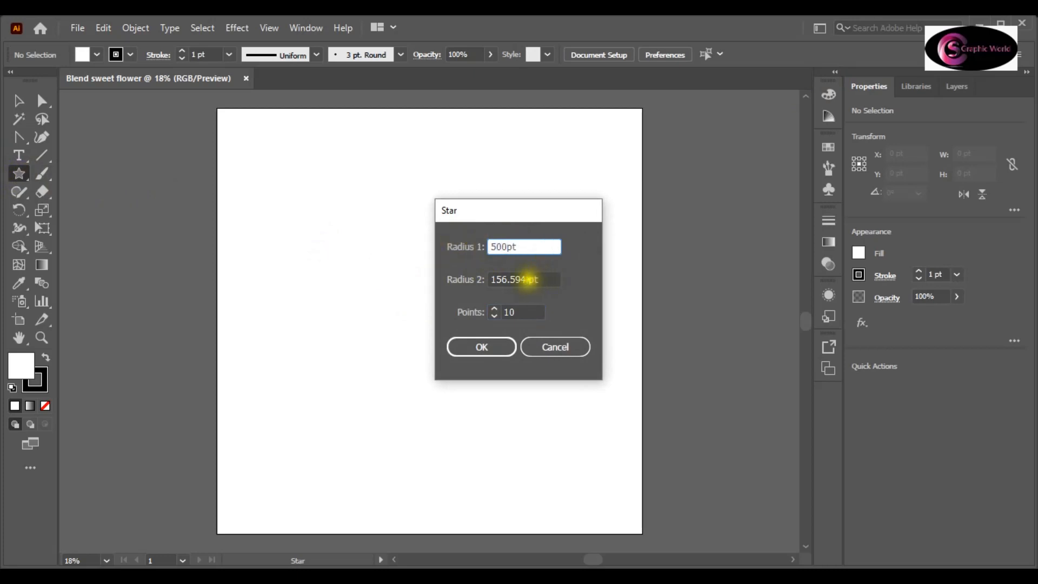
{"action": "left_click", "coordinate": [527, 280]}
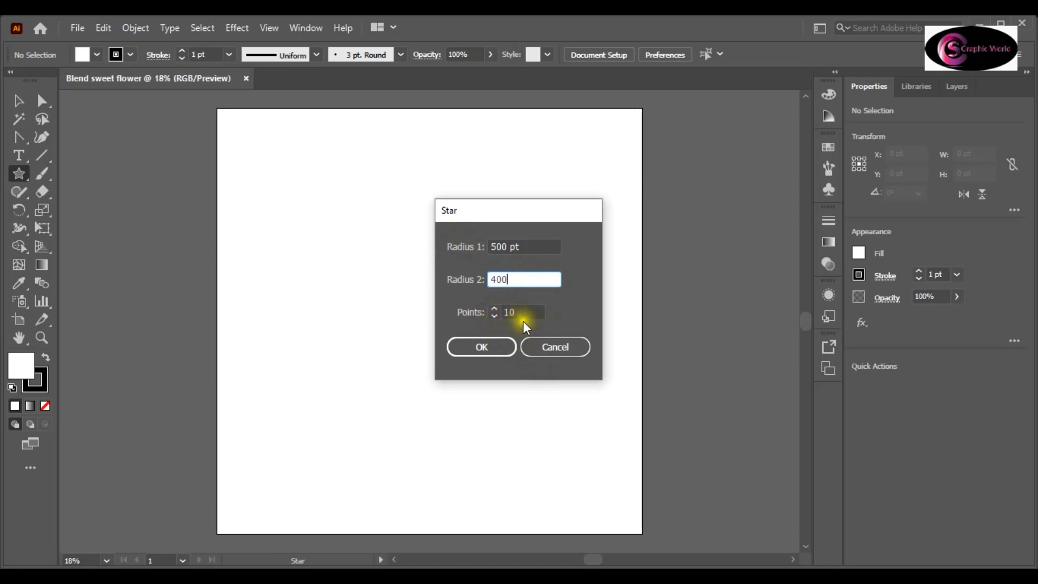
{"action": "left_click", "coordinate": [495, 310]}
{"action": "left_click", "coordinate": [493, 319]}
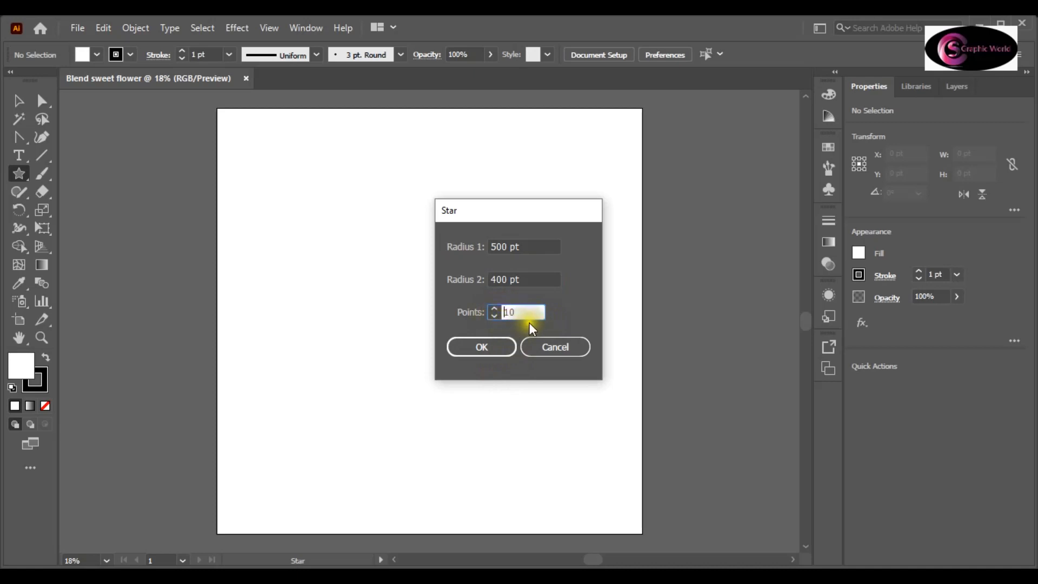
{"action": "left_click", "coordinate": [496, 354]}
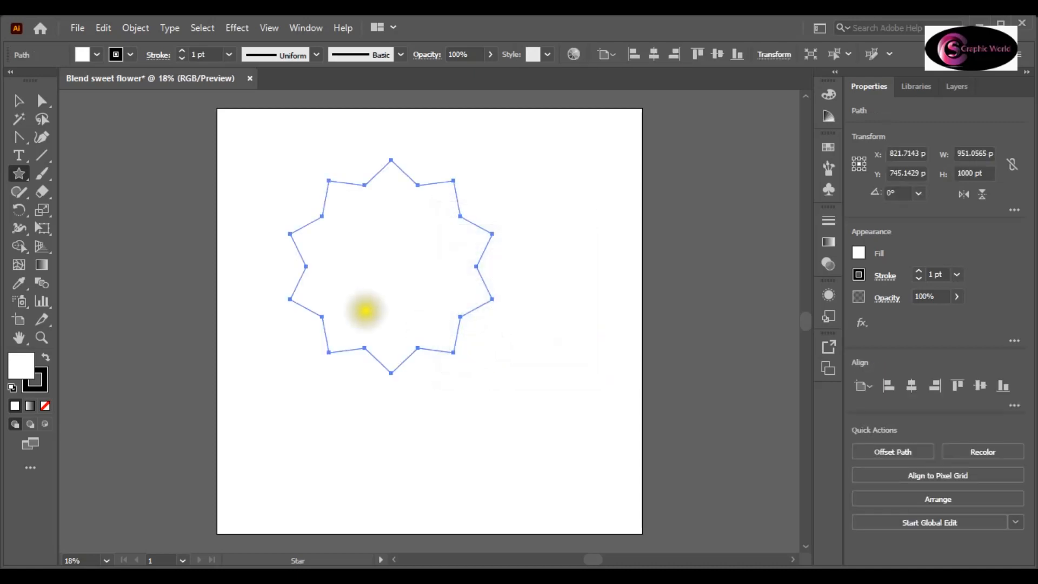
Round all the outer tips of the star into smooth petal curves with the Anchor Point tool.
{"action": "left_click", "coordinate": [19, 137]}
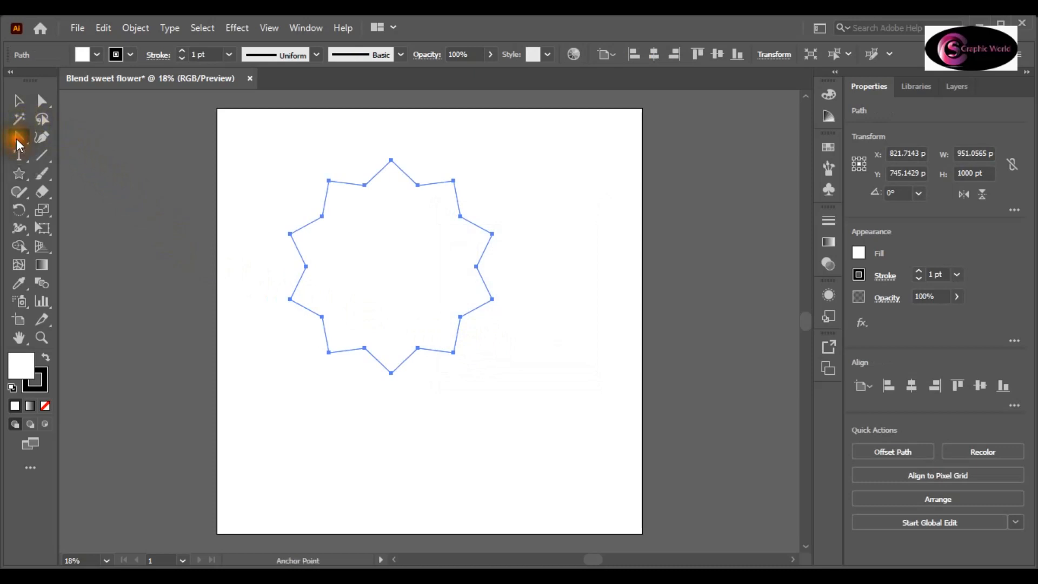
{"action": "left_click_drag", "start_coordinate": [329, 180], "coordinate": [464, 191]}
{"action": "left_click_drag", "start_coordinate": [493, 235], "coordinate": [496, 251]}
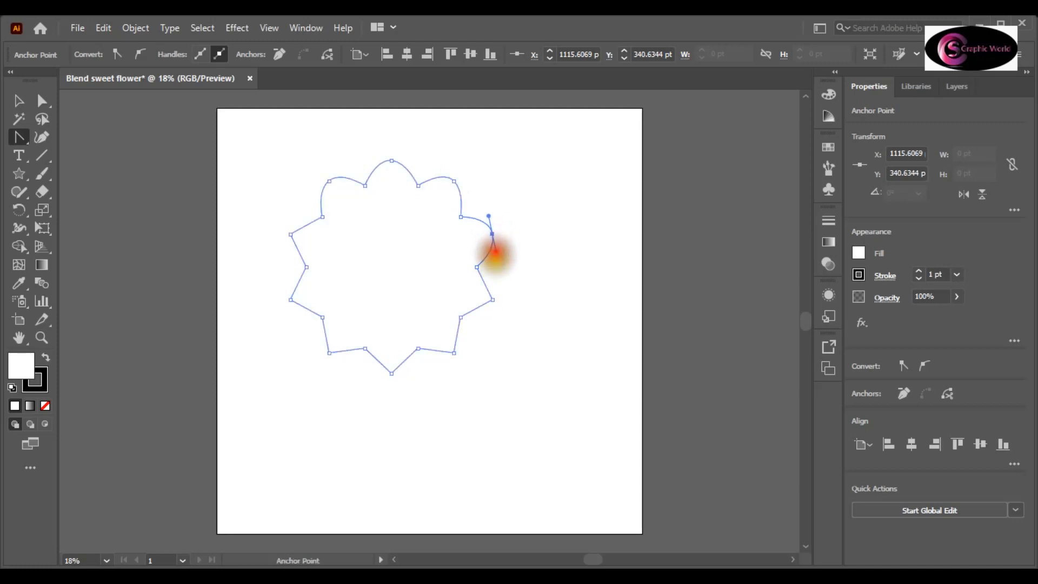
{"action": "left_click_drag", "start_coordinate": [492, 299], "coordinate": [489, 311]}
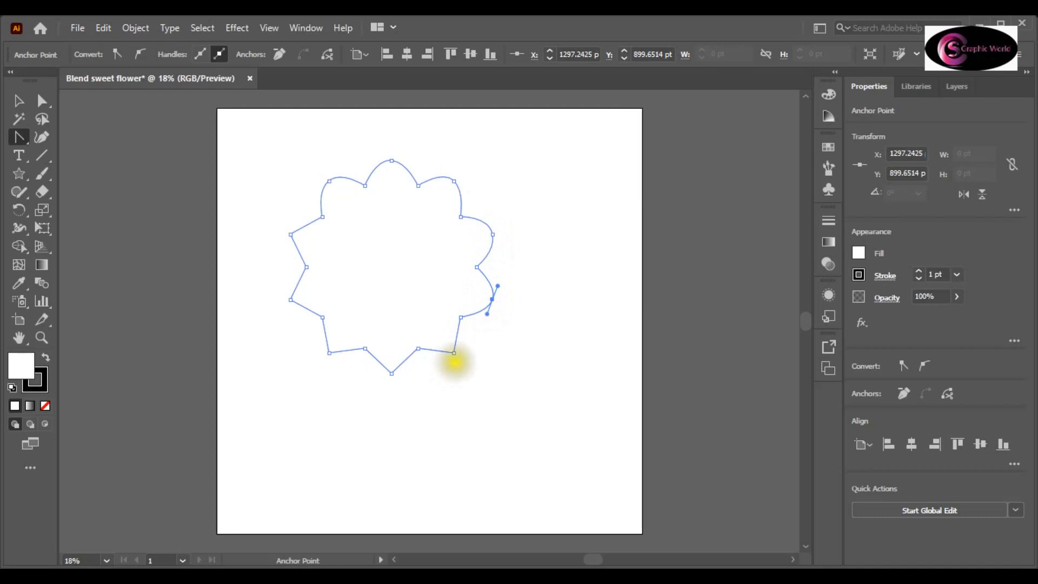
{"action": "left_click_drag", "start_coordinate": [454, 352], "coordinate": [315, 346]}
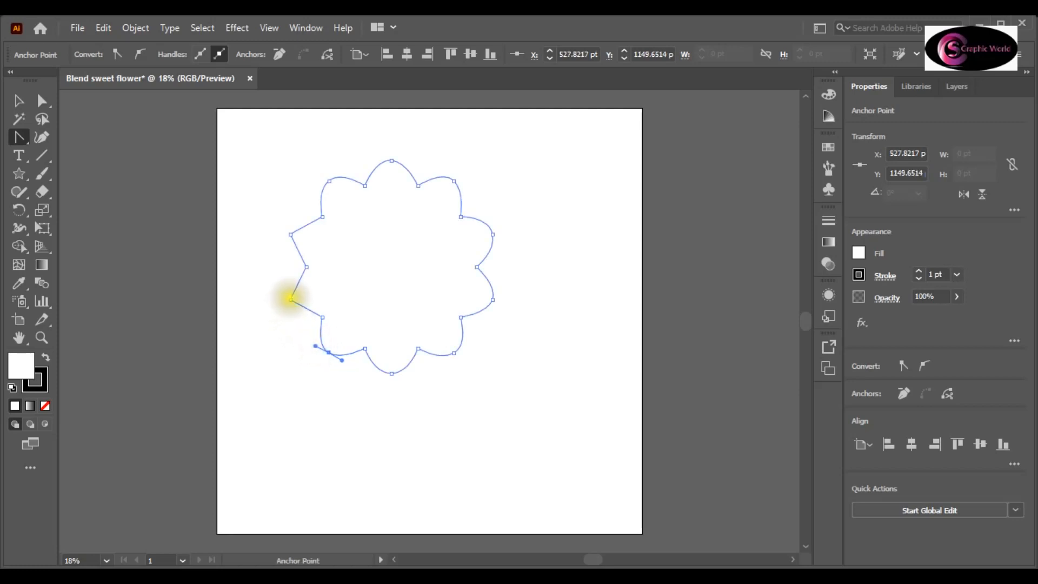
{"action": "left_click_drag", "start_coordinate": [291, 299], "coordinate": [285, 285]}
{"action": "left_click_drag", "start_coordinate": [290, 235], "coordinate": [294, 222]}
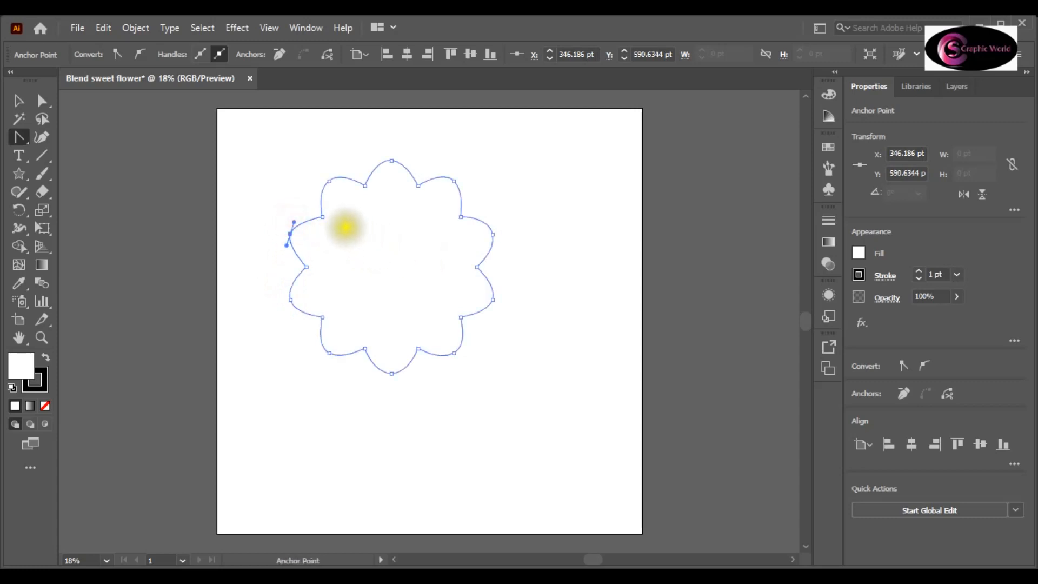
Smooth all the inner corners between the petals to give a continuous wavy flower outline, then deselect it.
{"action": "left_click_drag", "start_coordinate": [364, 186], "coordinate": [468, 226]}
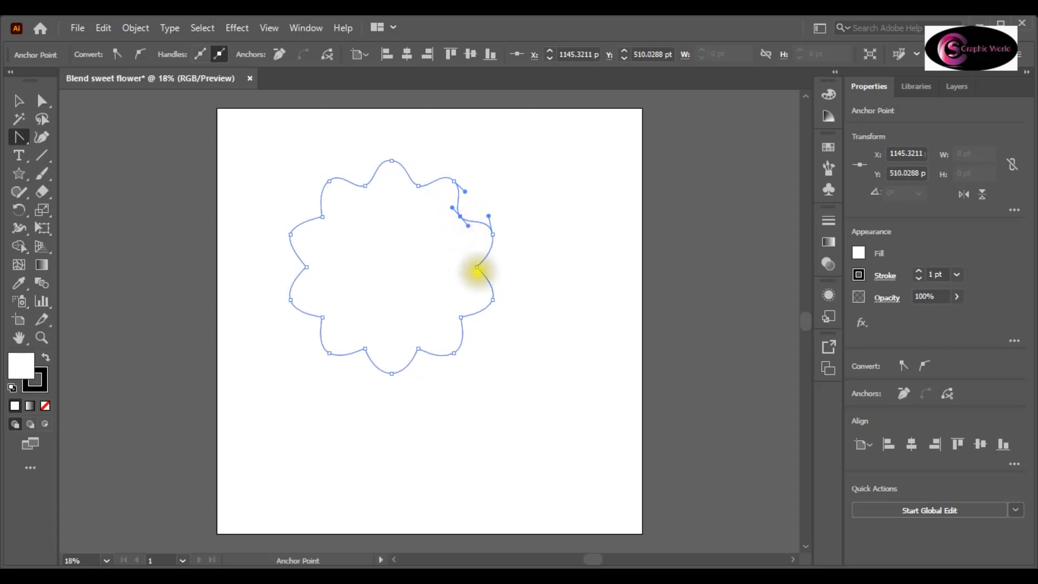
{"action": "left_click_drag", "start_coordinate": [476, 266], "coordinate": [476, 279]}
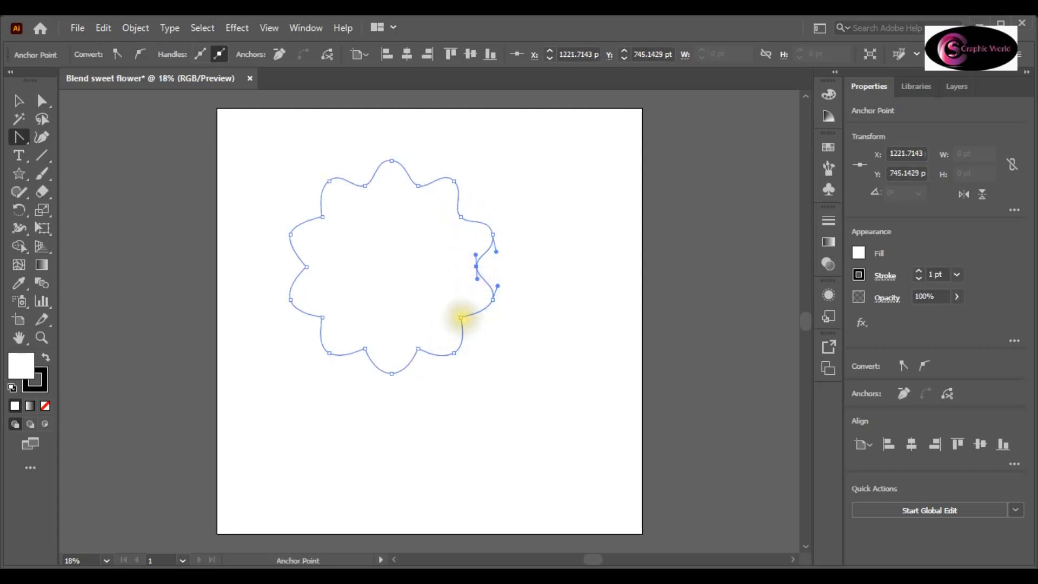
{"action": "left_click_drag", "start_coordinate": [460, 318], "coordinate": [319, 308]}
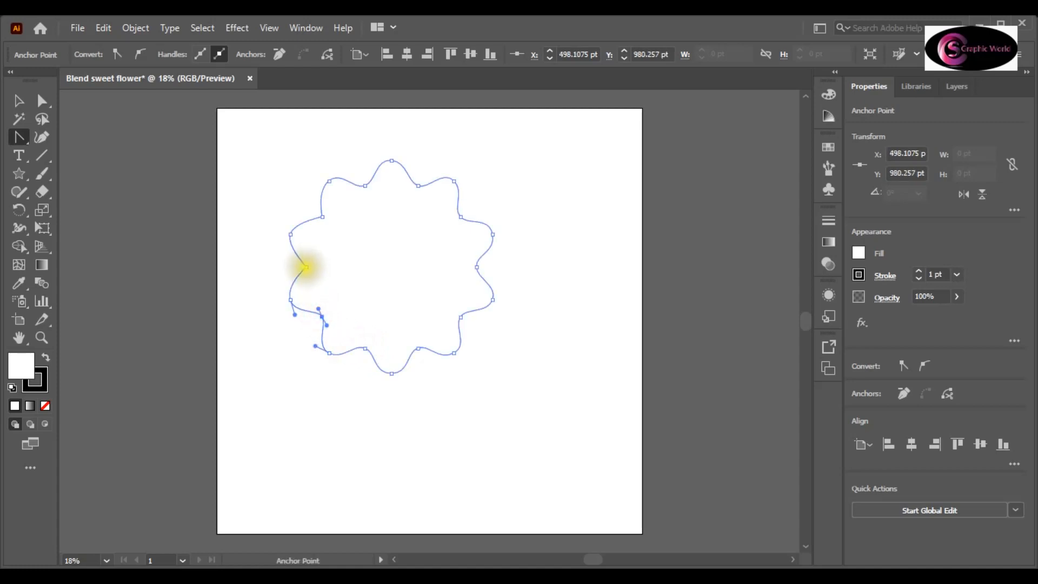
{"action": "left_click_drag", "start_coordinate": [306, 267], "coordinate": [307, 255]}
{"action": "left_click_drag", "start_coordinate": [324, 214], "coordinate": [328, 206]}
{"action": "key", "text": "v"}
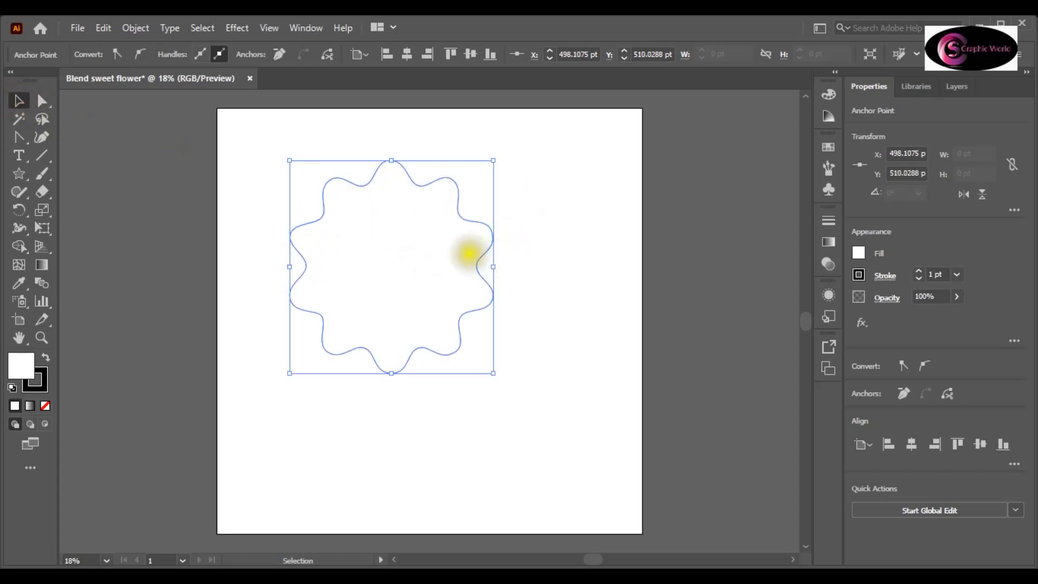
{"action": "left_click", "coordinate": [671, 225]}
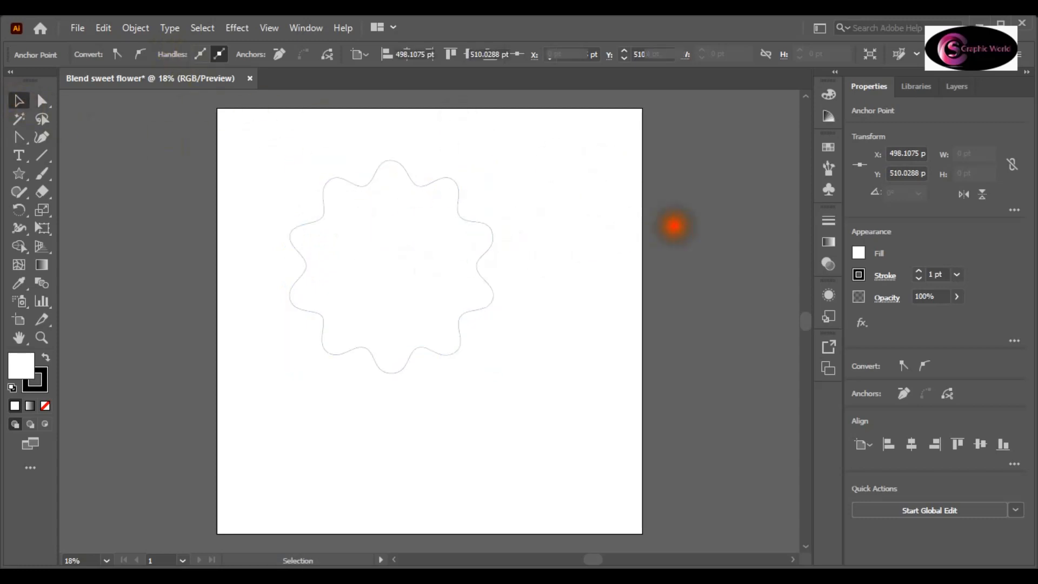
Remove the flower outline's fill and set its stroke color to red (FF0000).
{"action": "left_click", "coordinate": [420, 181]}
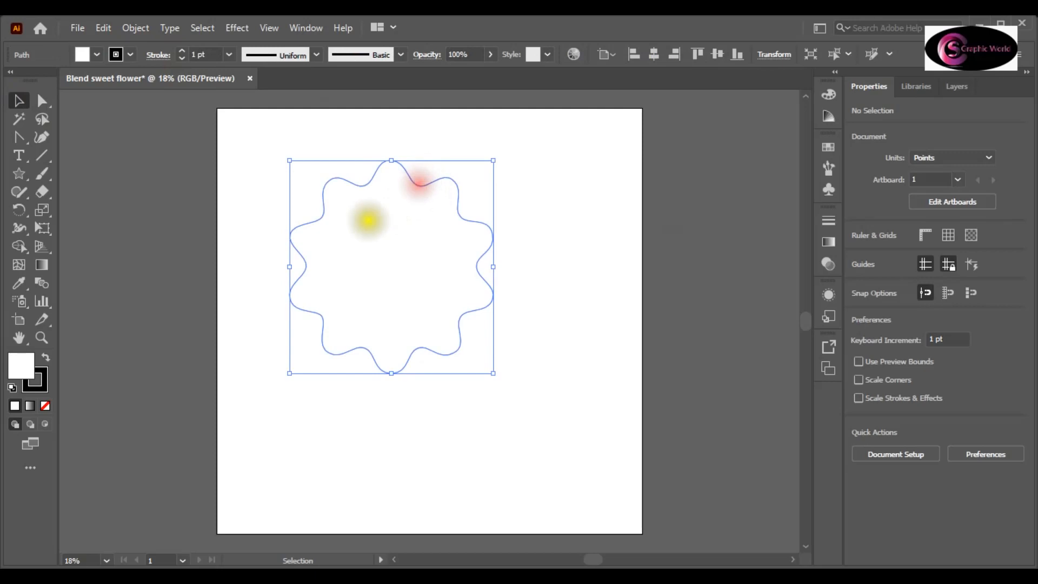
{"action": "left_click", "coordinate": [45, 406]}
{"action": "left_click", "coordinate": [42, 385]}
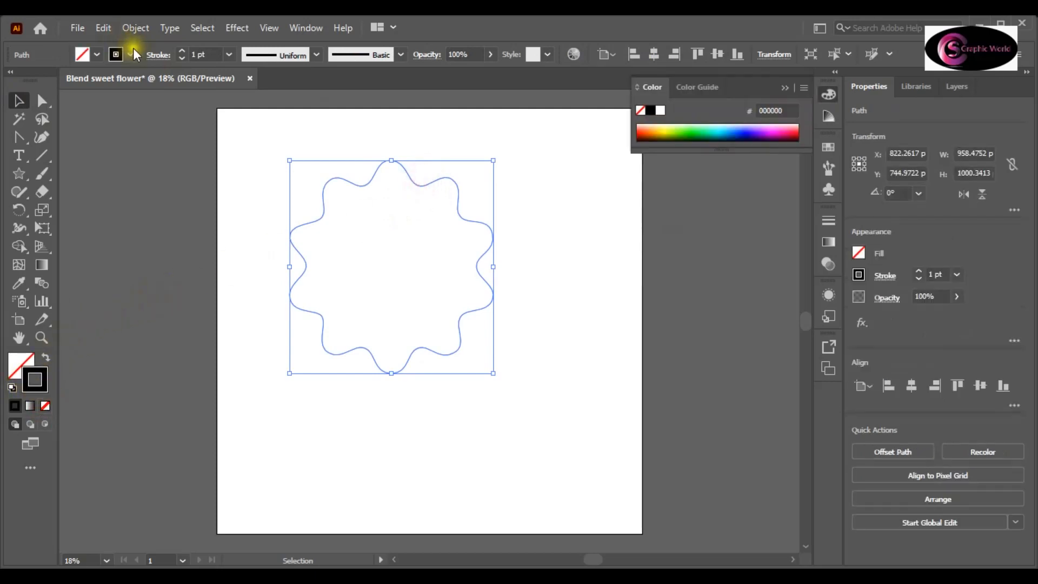
{"action": "left_click", "coordinate": [131, 54]}
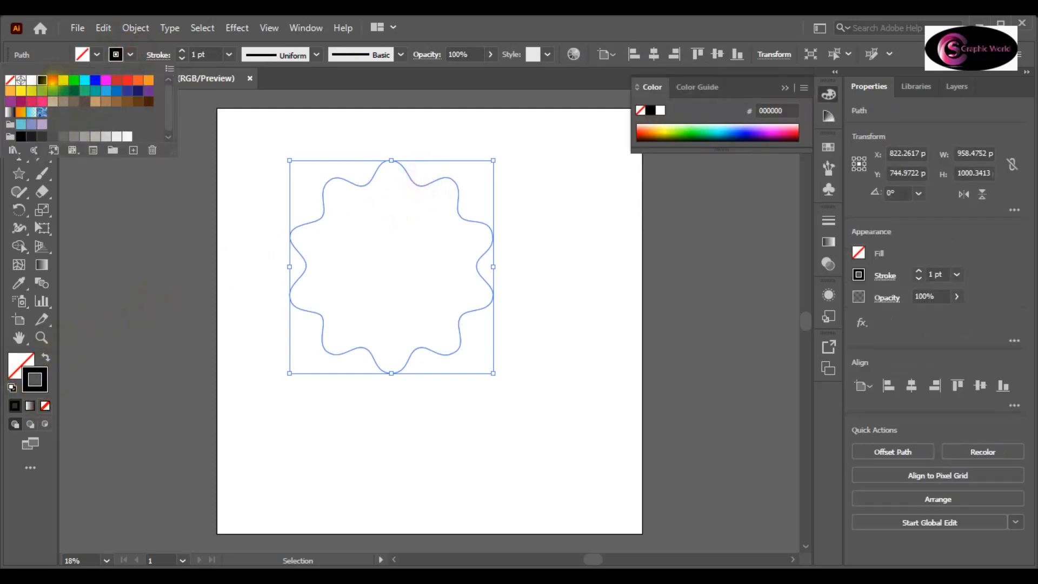
{"action": "left_click", "coordinate": [52, 80]}
{"action": "left_click", "coordinate": [128, 207]}
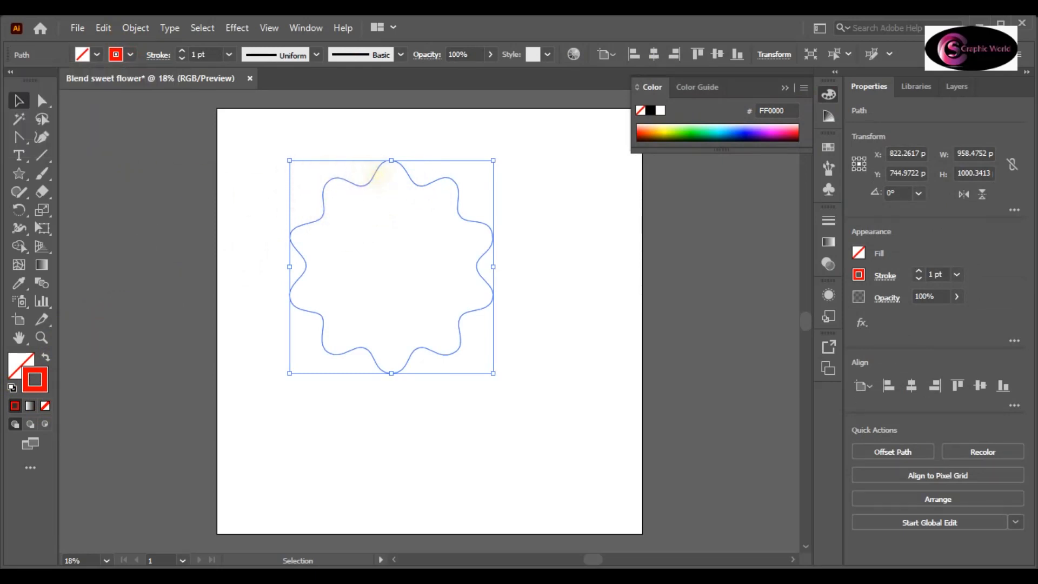
Duplicate the flower outline about 640 pt to the right and set the copy's stroke weight to 1.5 pt.
{"action": "mouse_move", "coordinate": [371, 170]}
{"action": "left_mouse_down"}
{"action": "mouse_move", "coordinate": [417, 197]}
{"action": "mouse_move", "coordinate": [407, 188]}
{"action": "mouse_move", "coordinate": [525, 218]}
{"action": "mouse_move", "coordinate": [506, 223]}
{"action": "left_mouse_up"}
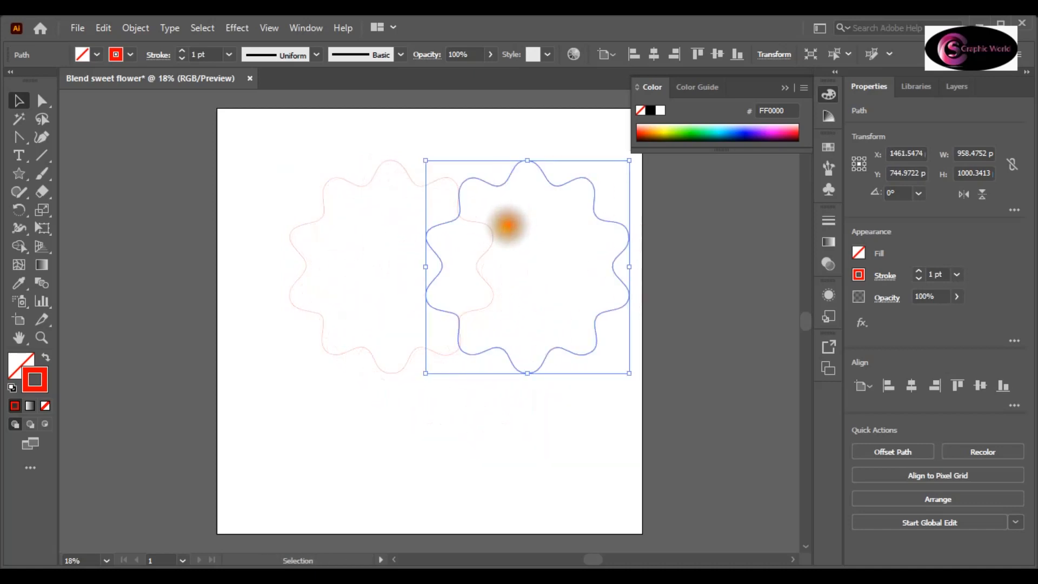
{"action": "left_click", "coordinate": [195, 55]}
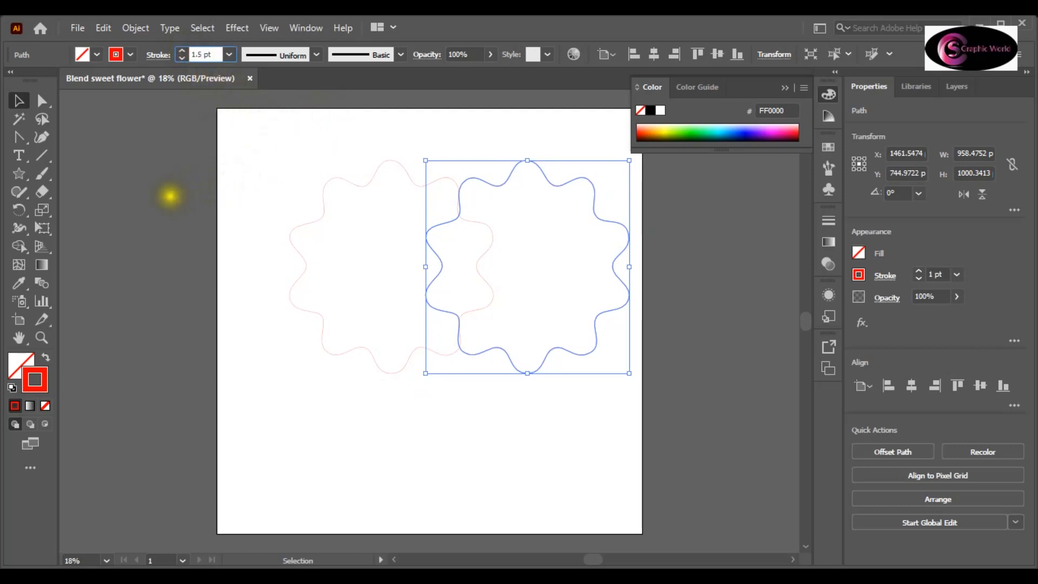
{"action": "left_click", "coordinate": [157, 203]}
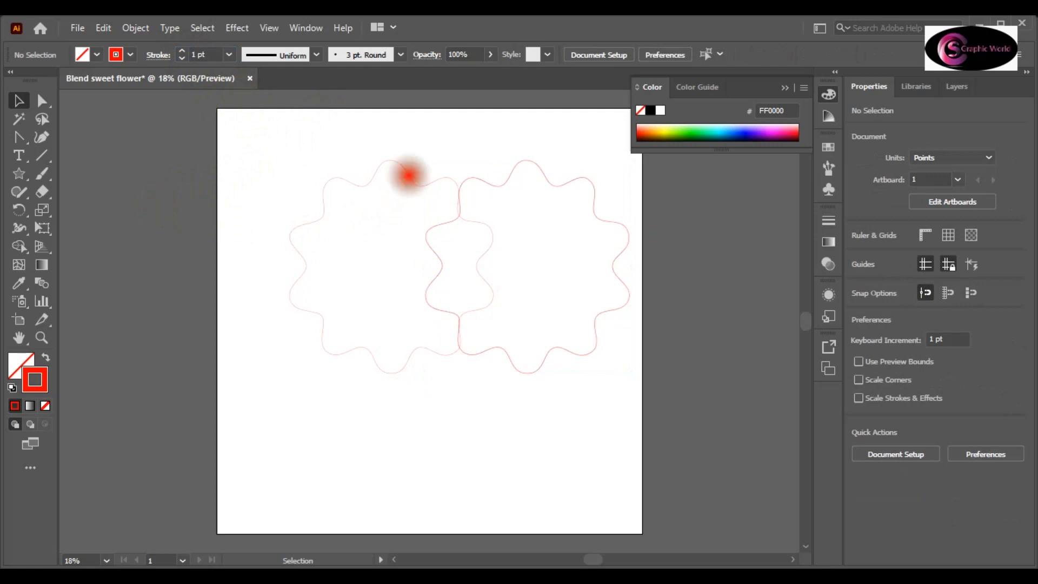
Change the left flower outline's stroke color to dark yellow (AD9800), then deselect it.
{"action": "left_click", "coordinate": [409, 174]}
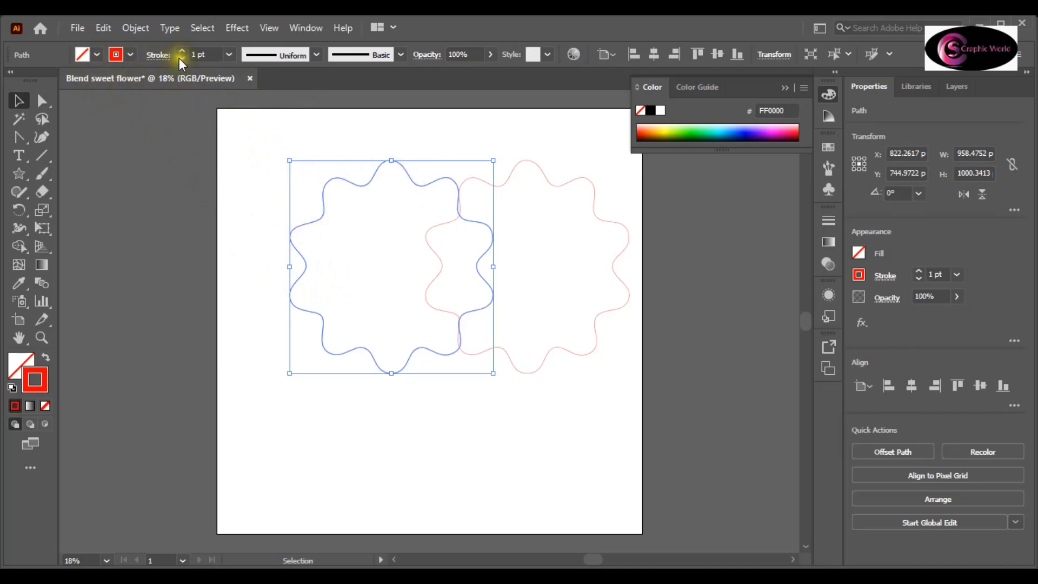
{"action": "left_click", "coordinate": [131, 54]}
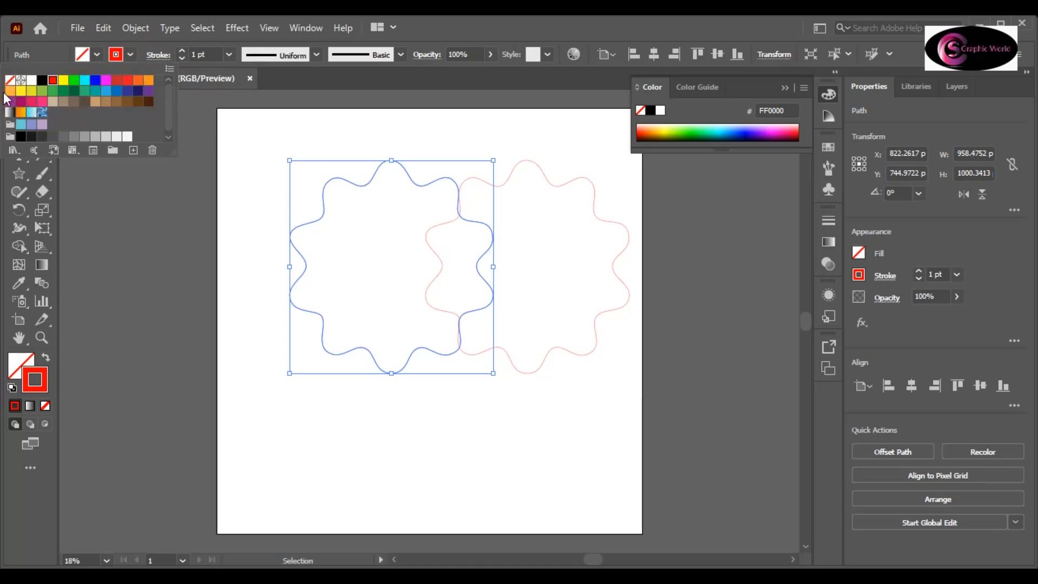
{"action": "left_click", "coordinate": [21, 91]}
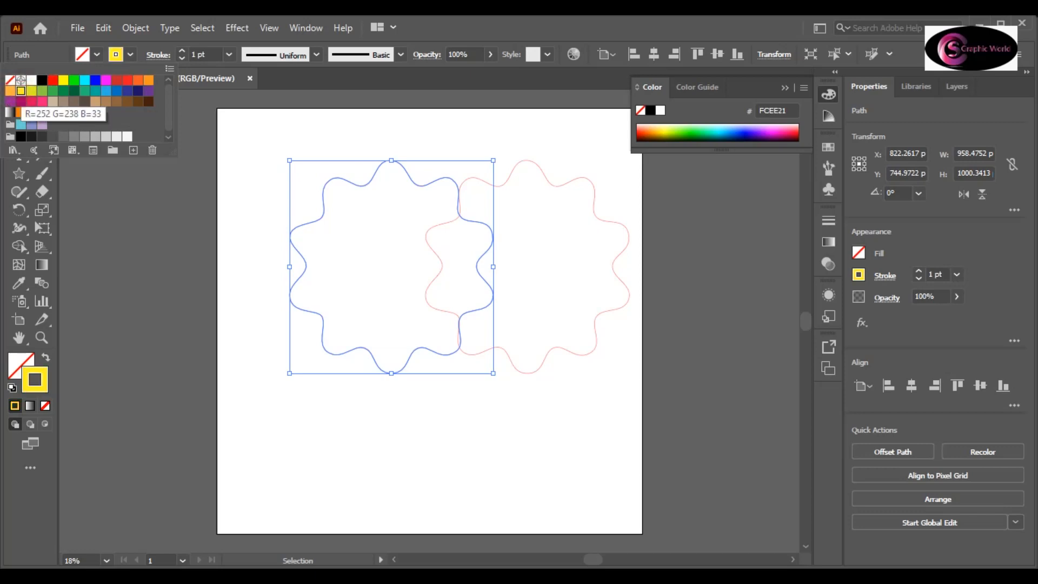
{"action": "left_click", "coordinate": [97, 54]}
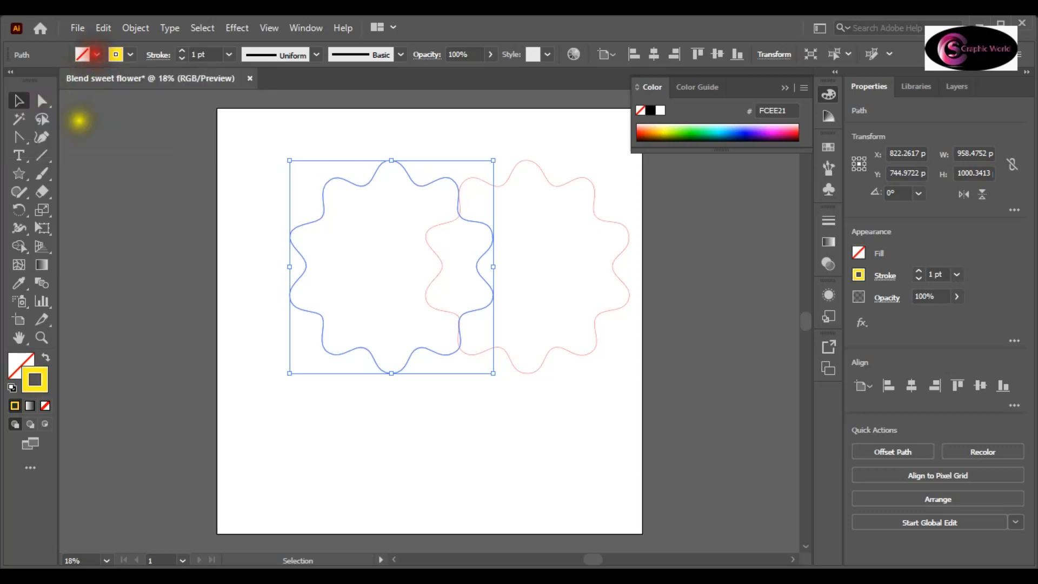
{"action": "double_click", "coordinate": [42, 383]}
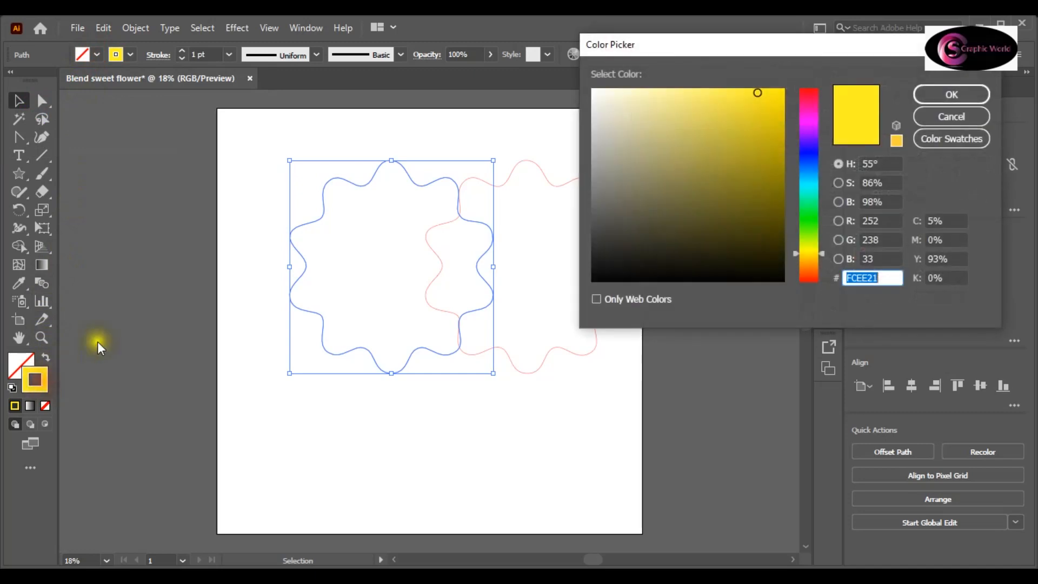
{"action": "left_click_drag", "start_coordinate": [764, 155], "coordinate": [782, 151]}
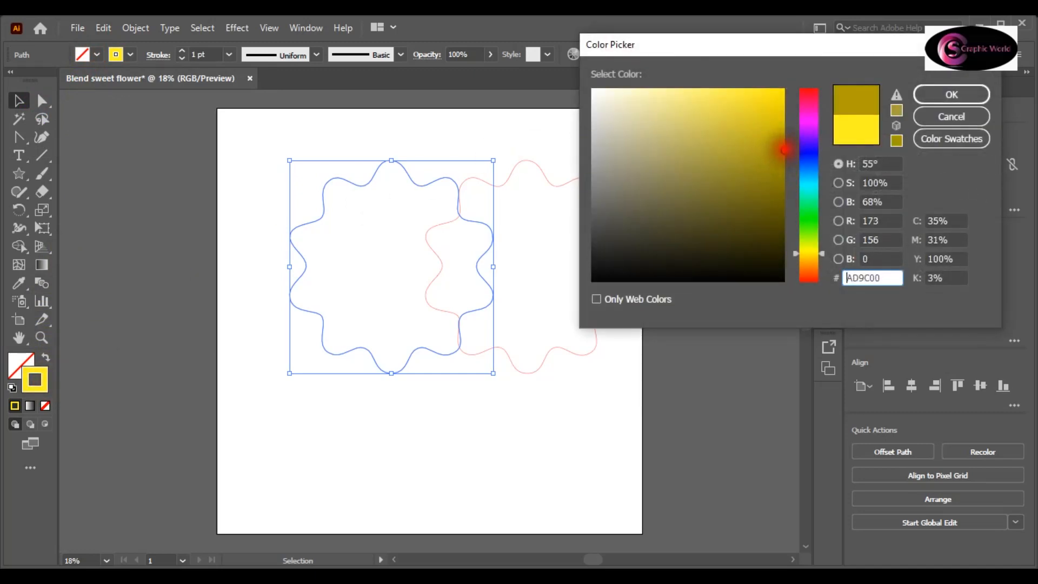
{"action": "left_click_drag", "start_coordinate": [822, 251], "coordinate": [823, 248]}
{"action": "left_click", "coordinate": [932, 99]}
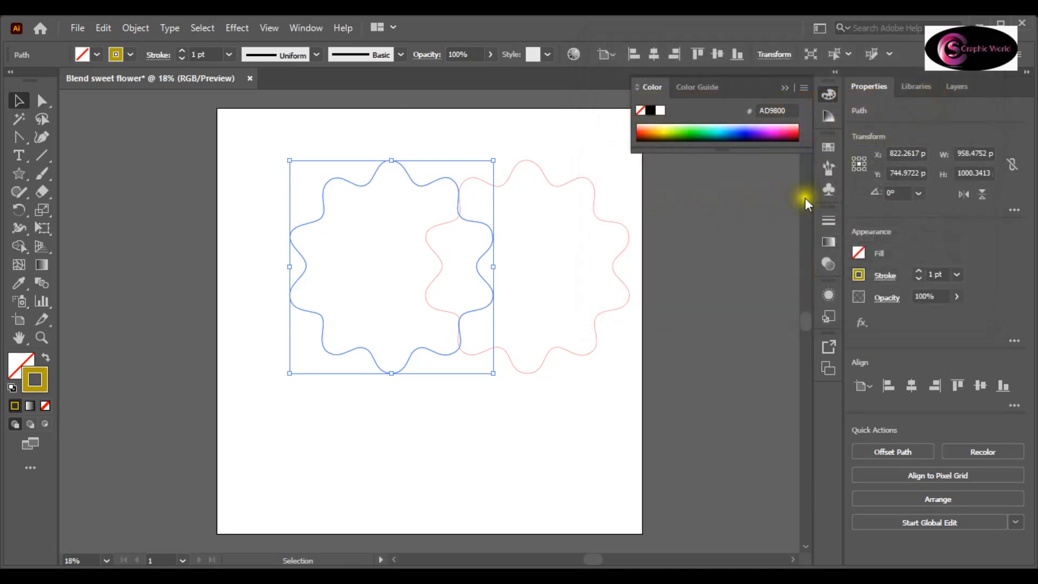
{"action": "left_click", "coordinate": [750, 279]}
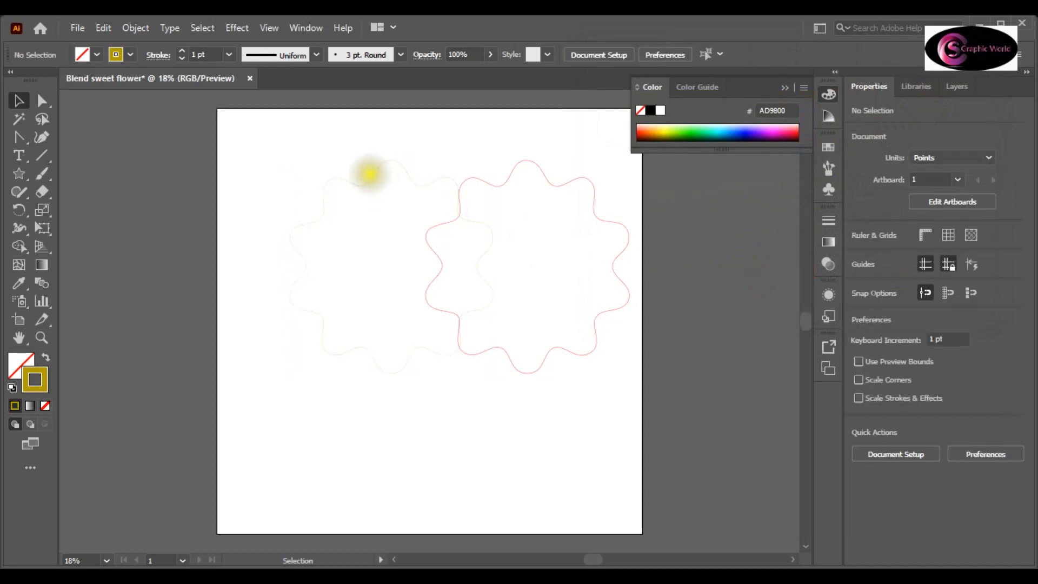
Shrink the dark yellow flower outline to about 118 × 123 pt and place it near the artboard's upper-left corner.
{"action": "left_click", "coordinate": [372, 177]}
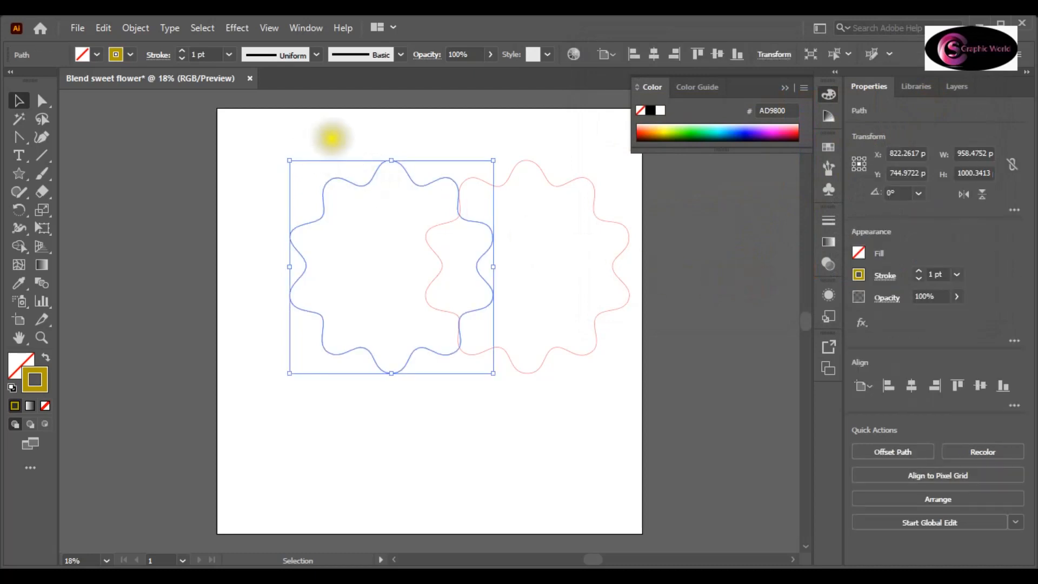
{"action": "left_click_drag", "start_coordinate": [493, 160], "coordinate": [320, 305]}
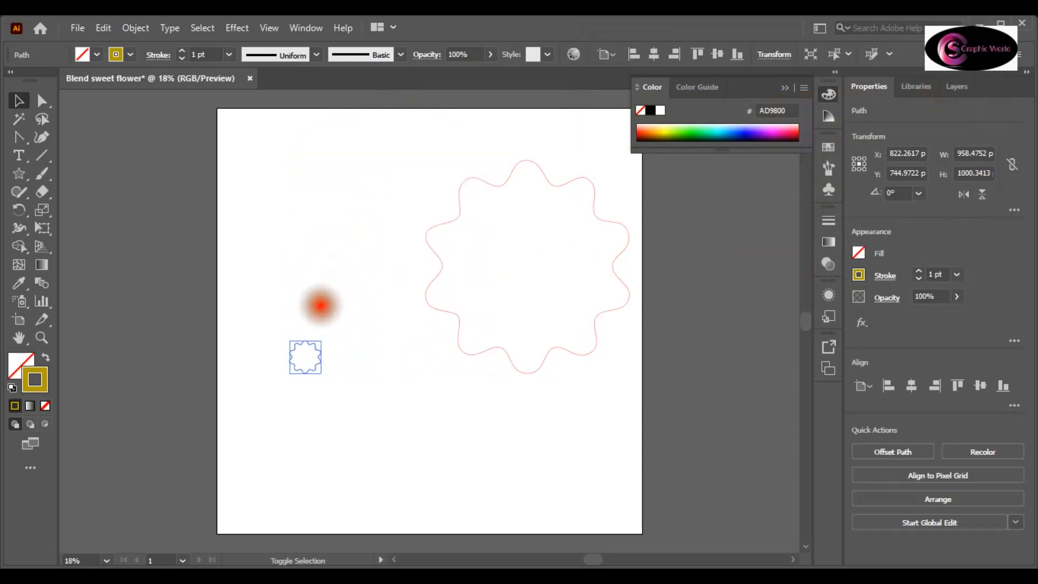
{"action": "left_click", "coordinate": [294, 349]}
{"action": "left_click", "coordinate": [304, 362]}
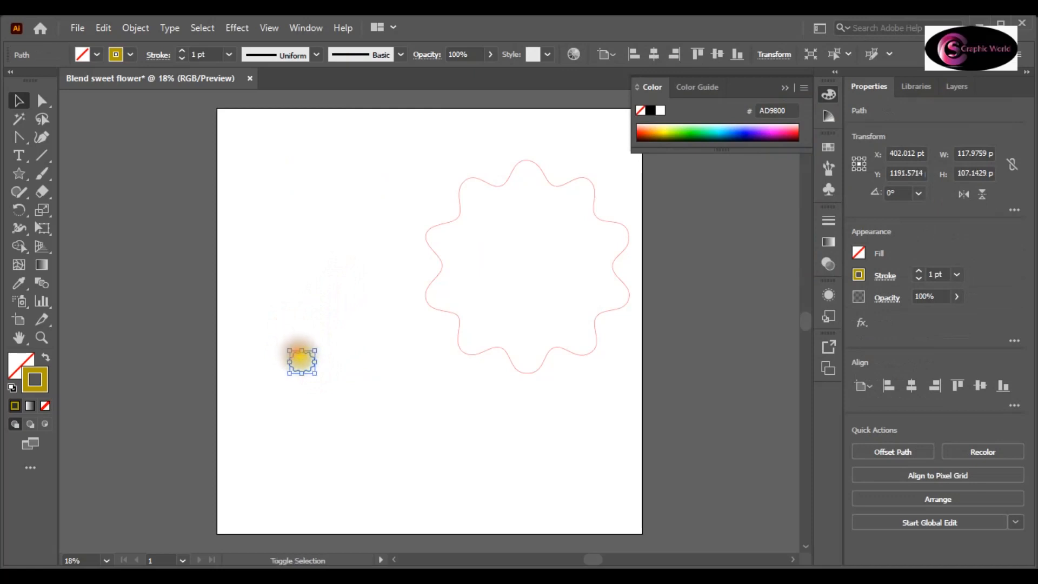
{"action": "key", "text": "ctrl+z"}
{"action": "left_click_drag", "start_coordinate": [301, 359], "coordinate": [230, 158]}
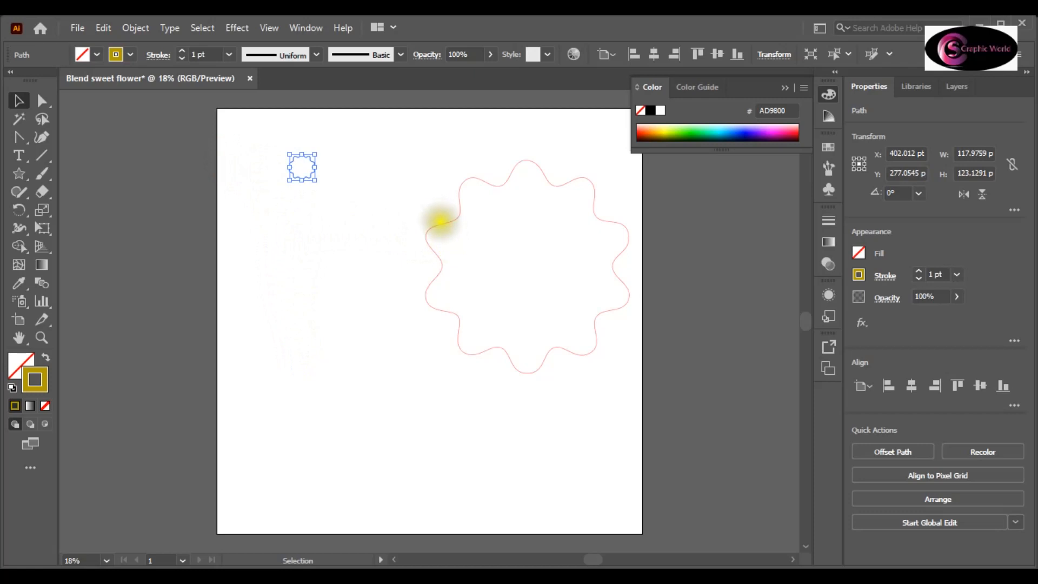
Select both flower outlines and set the blend options to 400 specified steps with the Align to Page orientation.
{"action": "left_click", "coordinate": [436, 224], "text": "shift"}
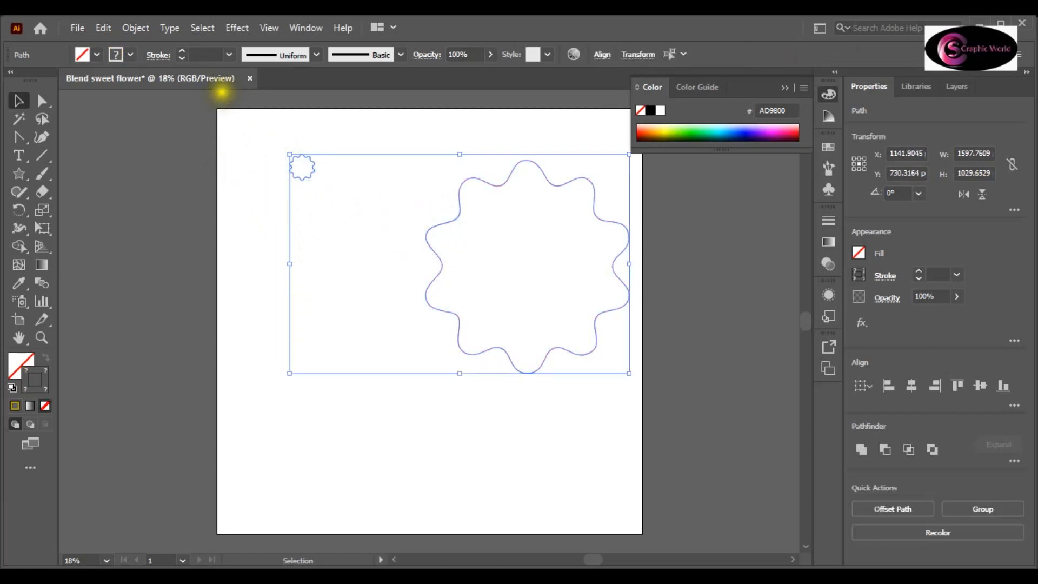
{"action": "left_click", "coordinate": [141, 30]}
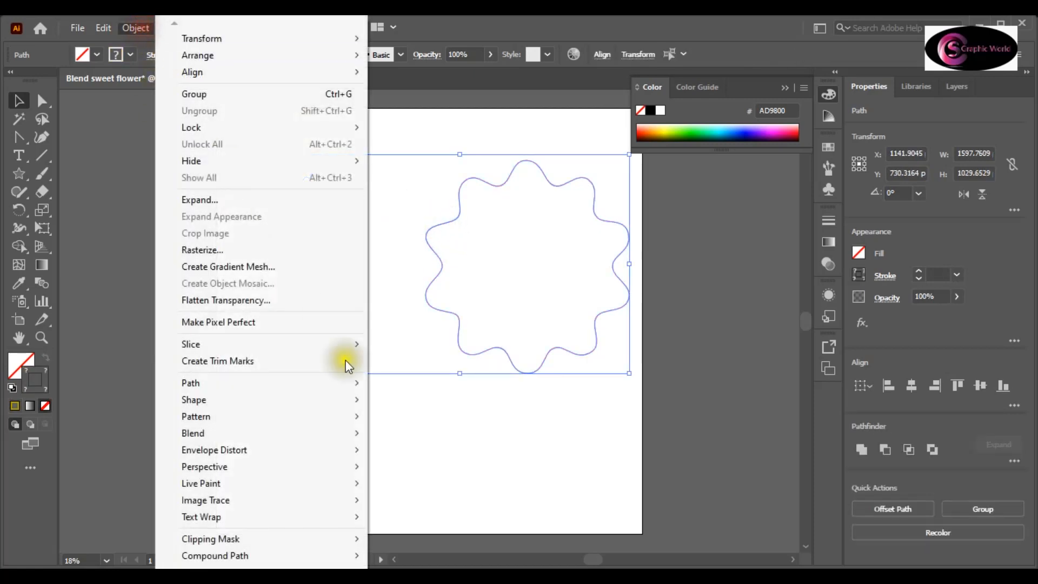
{"action": "mouse_move", "coordinate": [275, 435]}
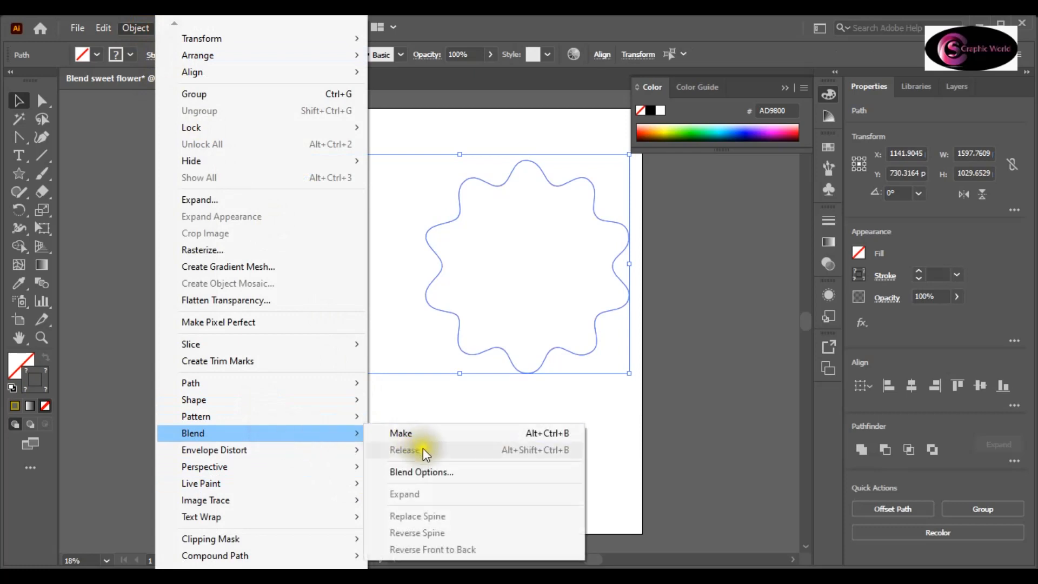
{"action": "left_click", "coordinate": [421, 472]}
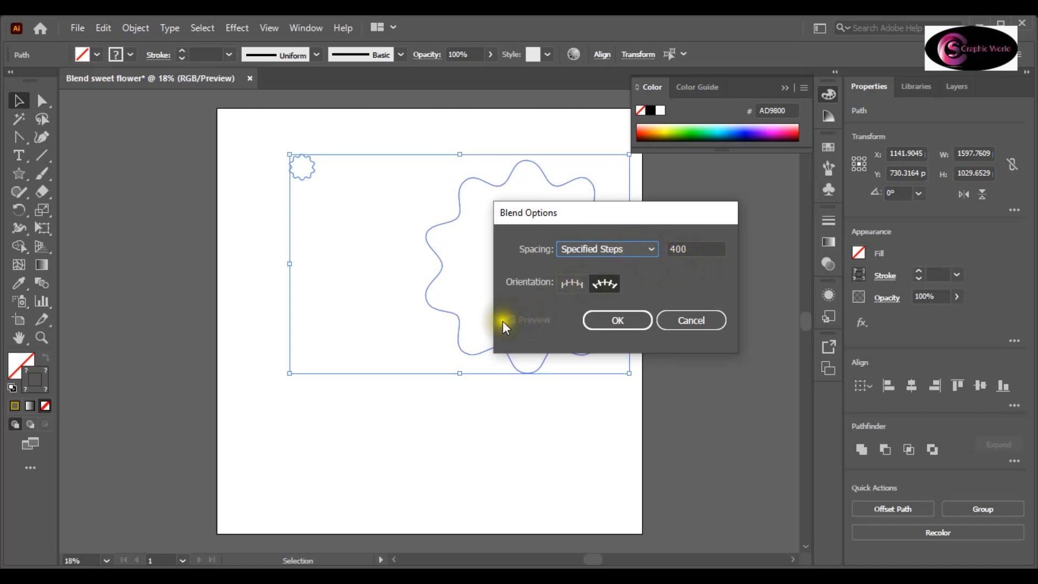
{"action": "left_click", "coordinate": [571, 287]}
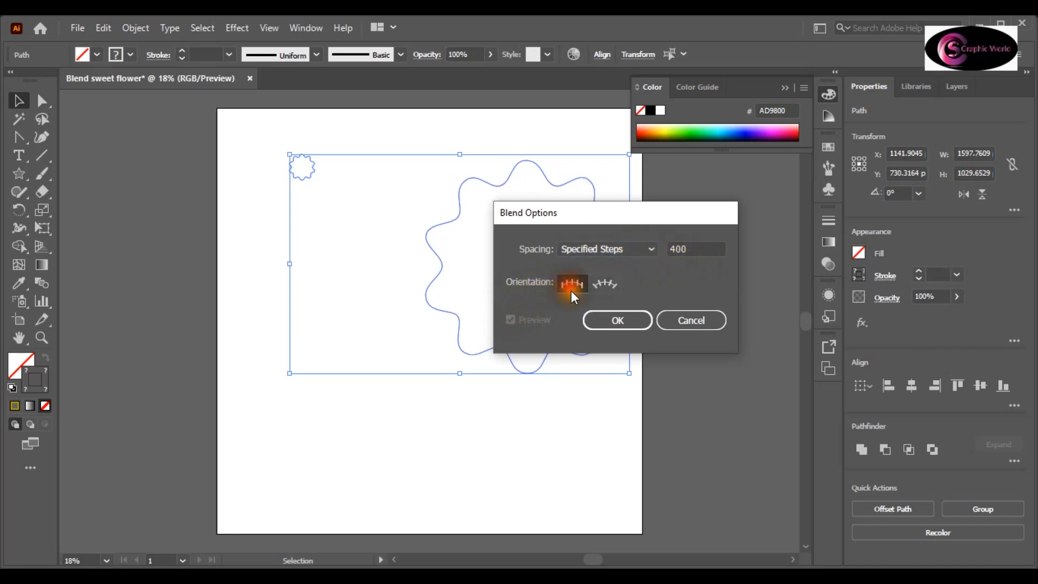
{"action": "left_click", "coordinate": [617, 320]}
Make a blend between the small dark yellow outline and the large red outline.
{"action": "left_click", "coordinate": [134, 27]}
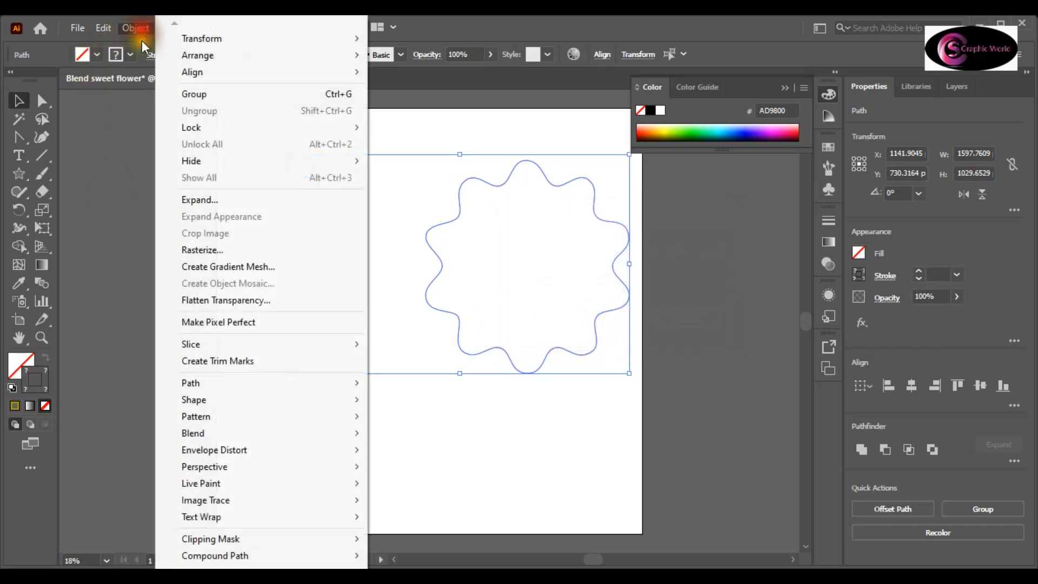
{"action": "mouse_move", "coordinate": [243, 437]}
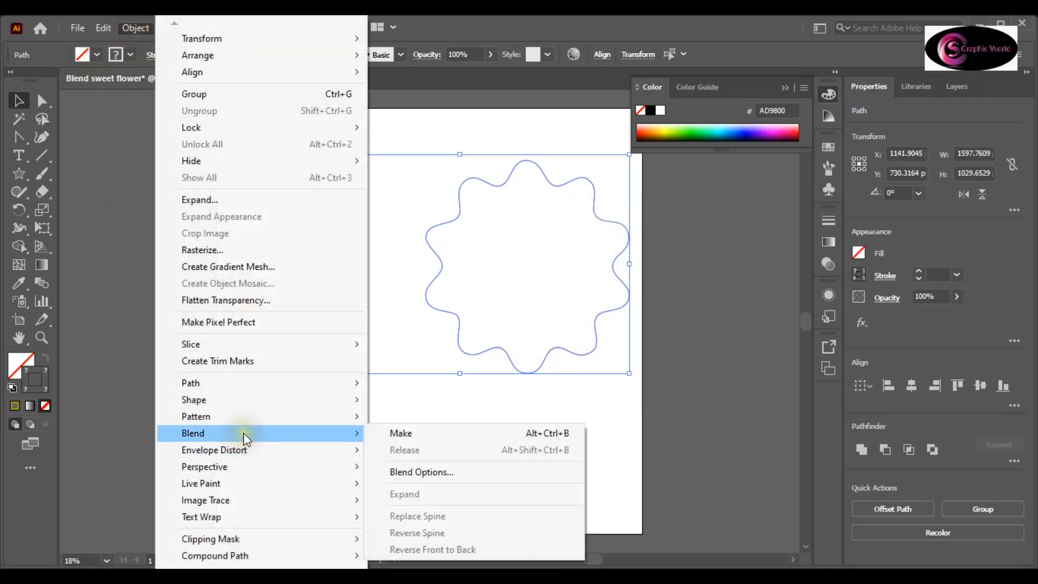
{"action": "left_click", "coordinate": [372, 429]}
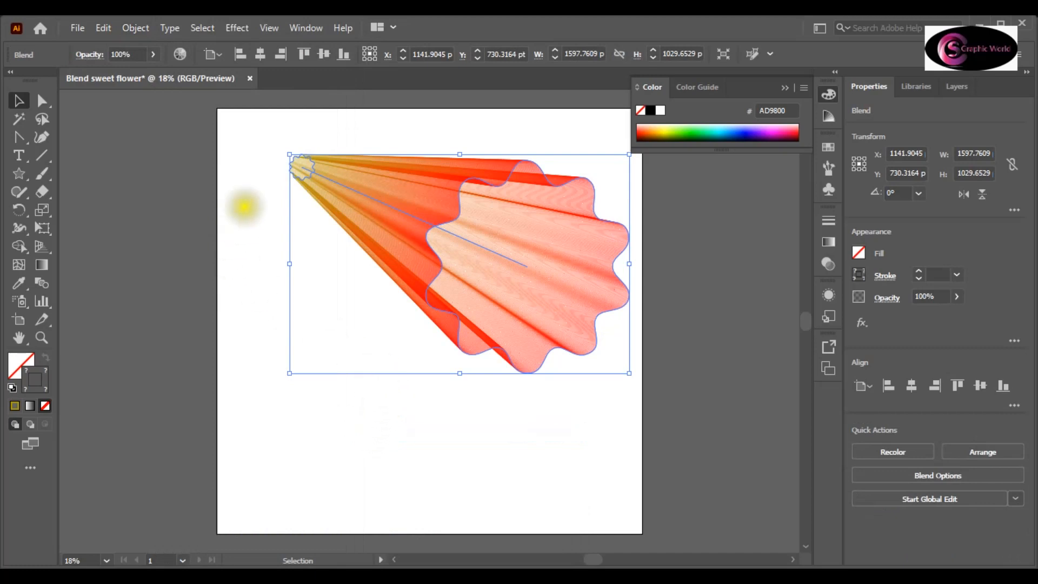
Bend the blend's straight spine into a downward-sagging curve with the Anchor Point tool.
{"action": "left_click", "coordinate": [19, 136]}
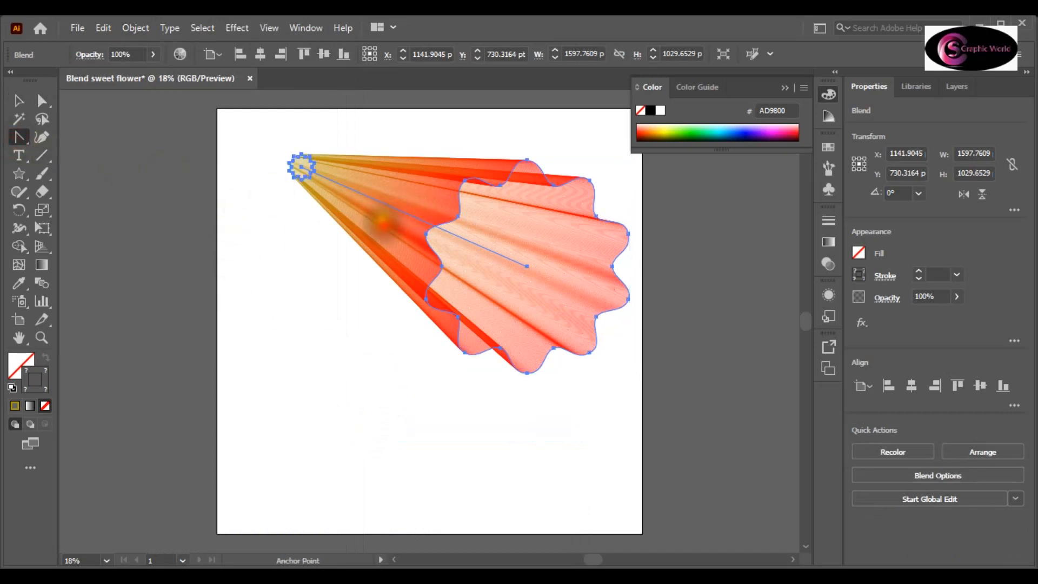
{"action": "left_click", "coordinate": [390, 207]}
{"action": "left_click_drag", "start_coordinate": [390, 206], "coordinate": [367, 233]}
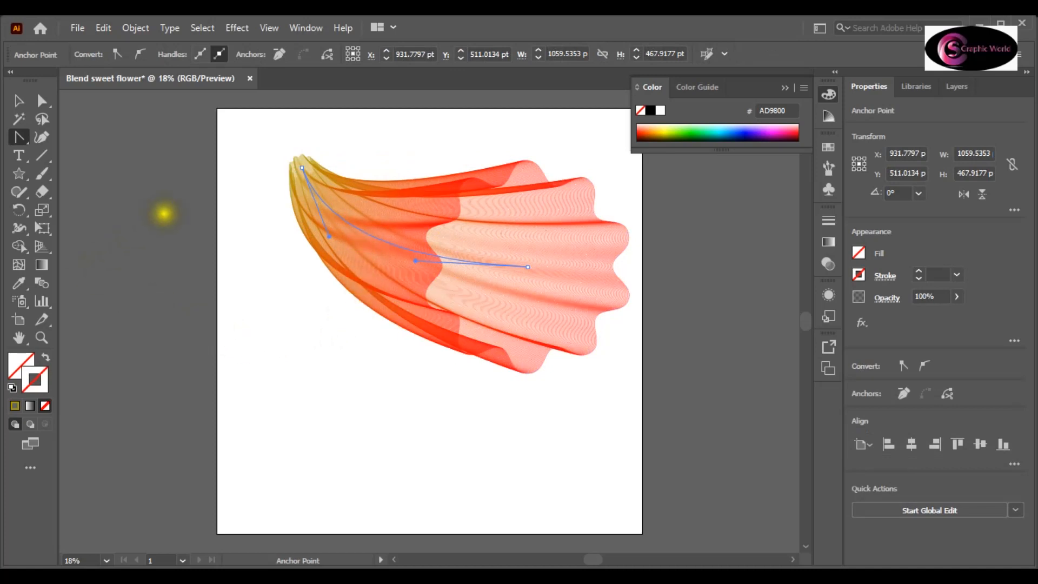
Move the spine's small-flower end to about X 347, Y 209 pt and fine-tune the curve handle of the large-flower end.
{"action": "left_click", "coordinate": [41, 100]}
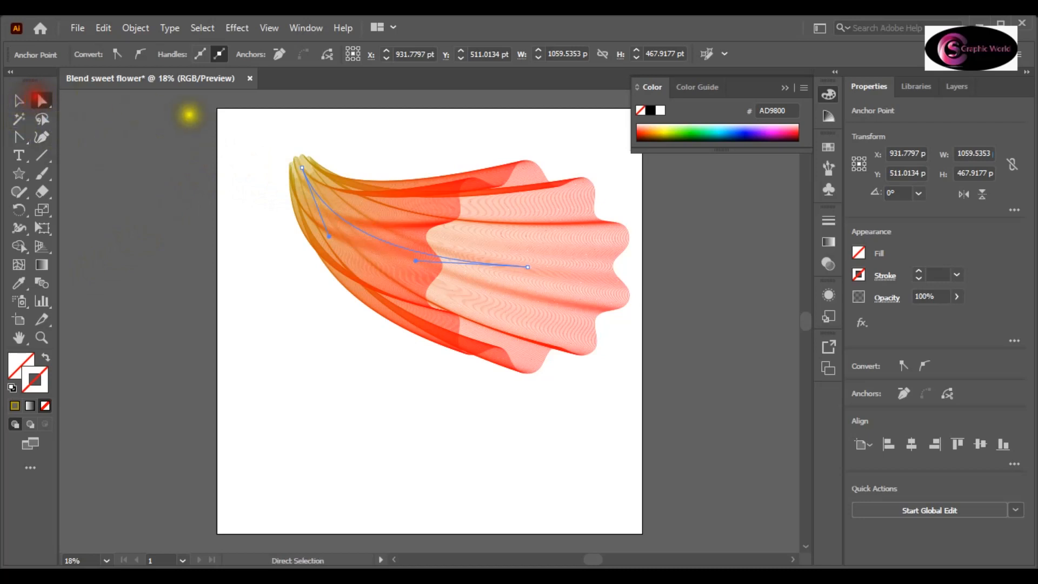
{"action": "left_click_drag", "start_coordinate": [303, 165], "coordinate": [291, 153]}
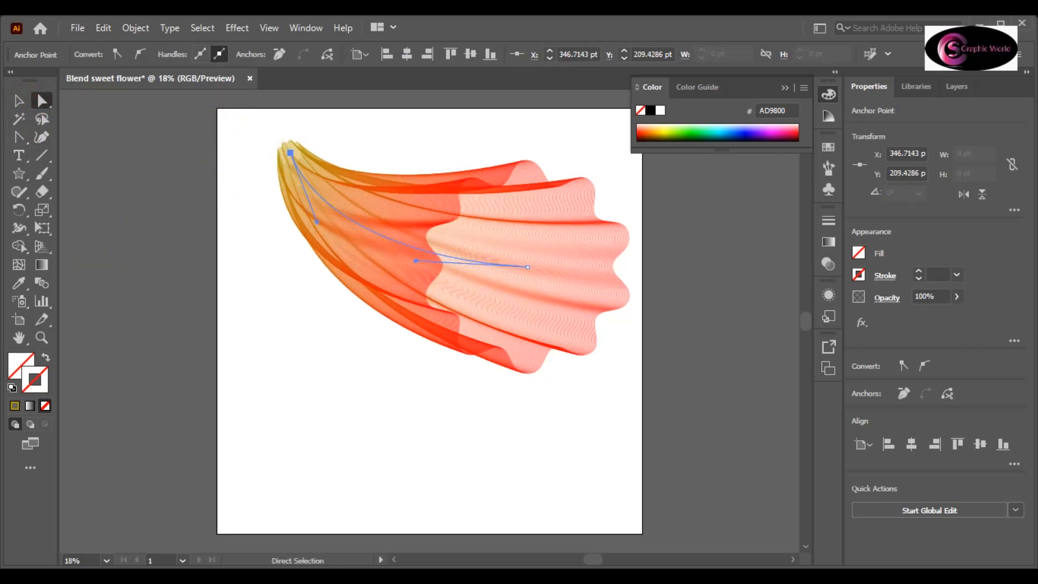
{"action": "left_click", "coordinate": [19, 136]}
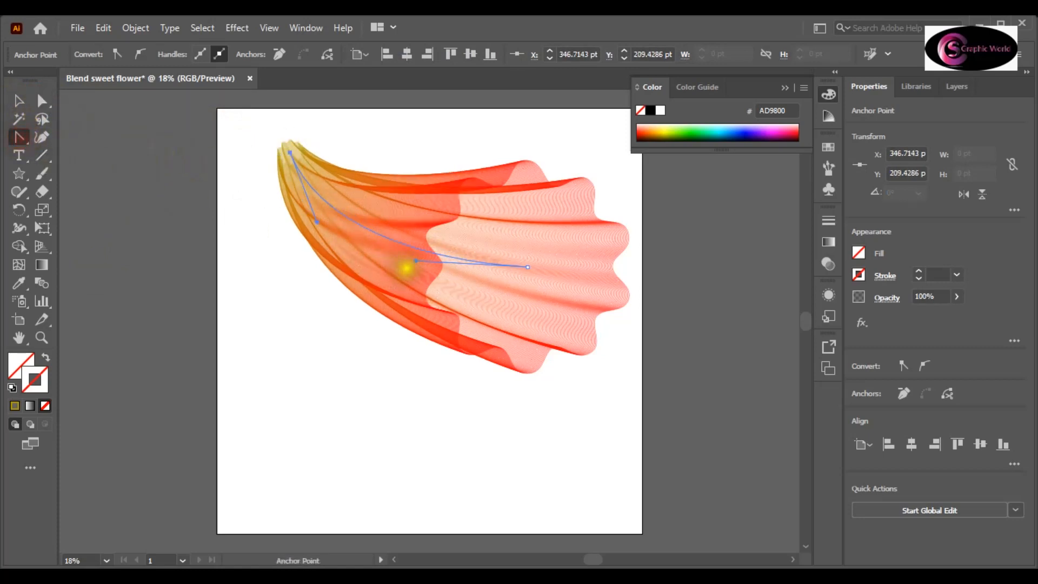
{"action": "left_click_drag", "start_coordinate": [415, 262], "coordinate": [409, 262]}
Deselect the blend and view the artwork in presentation mode.
{"action": "left_click", "coordinate": [18, 102]}
{"action": "left_click", "coordinate": [142, 192]}
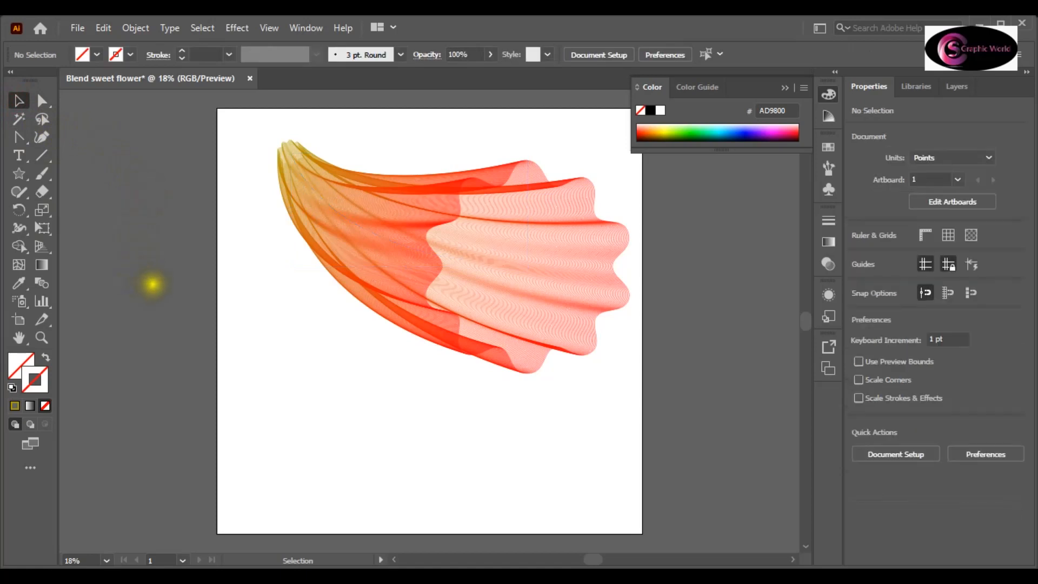
{"action": "key", "text": "shift+f"}
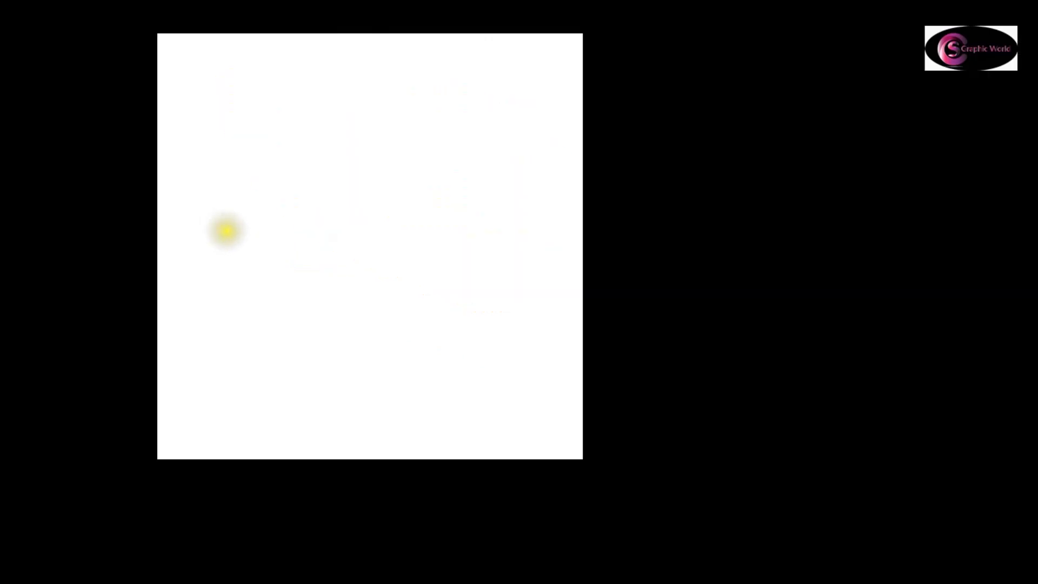